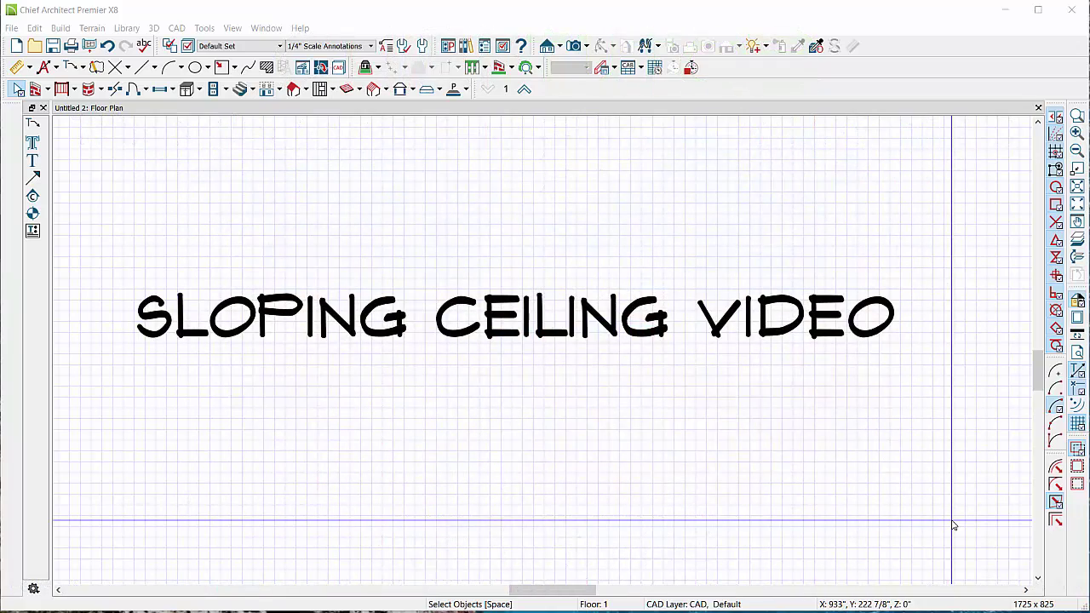
# Step: Select the 'SLOPING CEILING VIDEO' title text on the floor plan
pyautogui.click(328, 328)
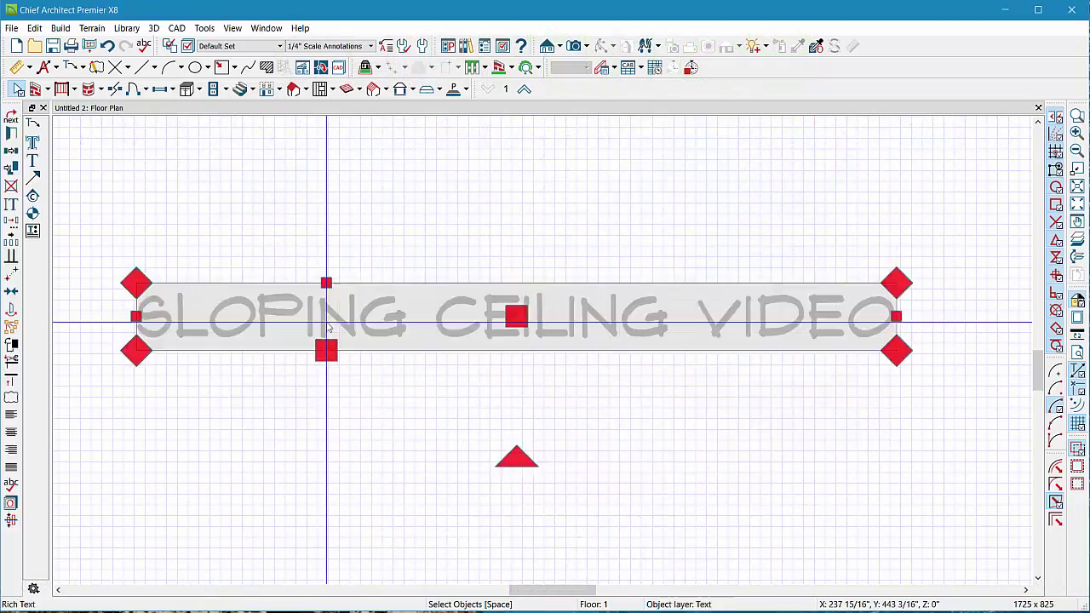
# Step: Delete the title text and draw four straight exterior walls forming a closed rectangle
pyautogui.press('Delete')
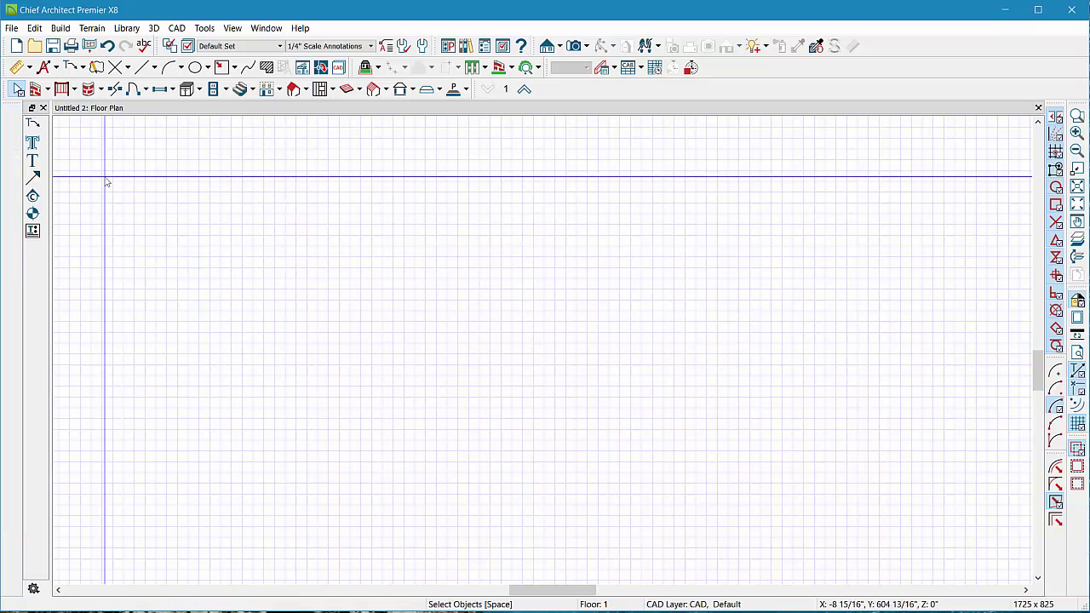
pyautogui.click(38, 88)
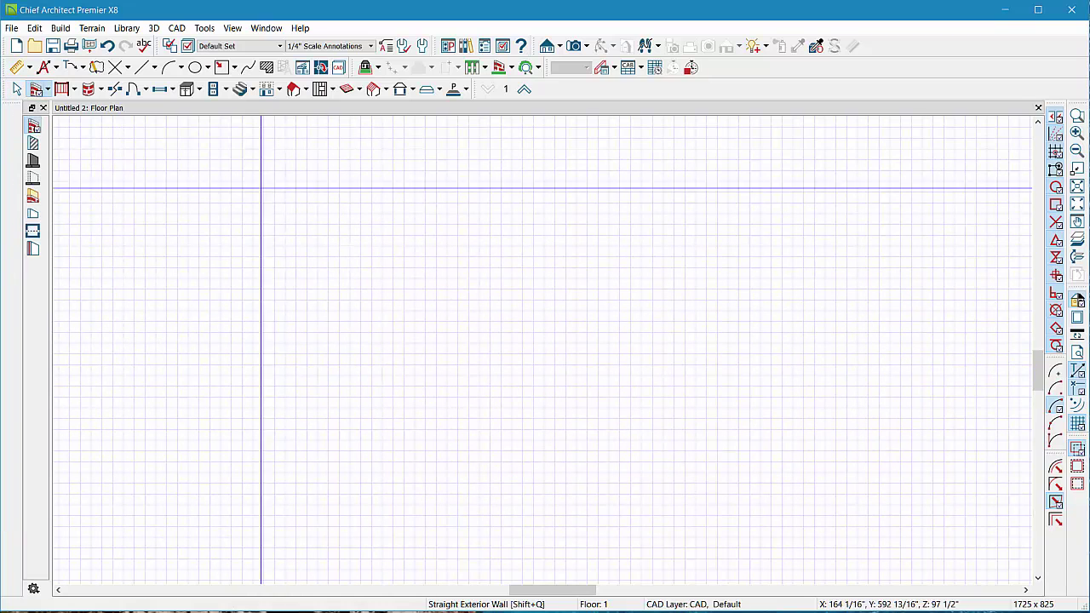
pyautogui.moveTo(250, 180)
pyautogui.mouseDown()
pyautogui.moveTo(774, 179)
pyautogui.moveTo(780, 522)
pyautogui.moveTo(247, 505)
pyautogui.moveTo(248, 519)
pyautogui.moveTo(238, 234)
pyautogui.moveTo(250, 180)
pyautogui.mouseUp()
pyautogui.scroll(-2, 502, 340)
pyautogui.scroll(3, 503, 340)
pyautogui.scroll(-2, 502, 341)
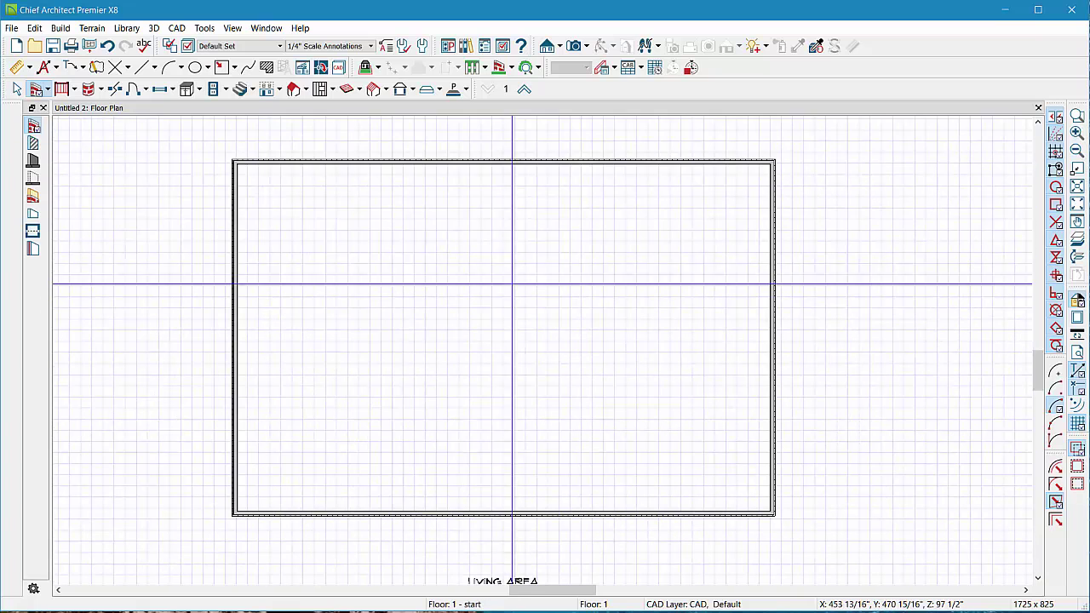
# Step: Place a Full Camera view, then uncheck Ceiling Over This Room in the room's Structure settings
pyautogui.click(576, 46)
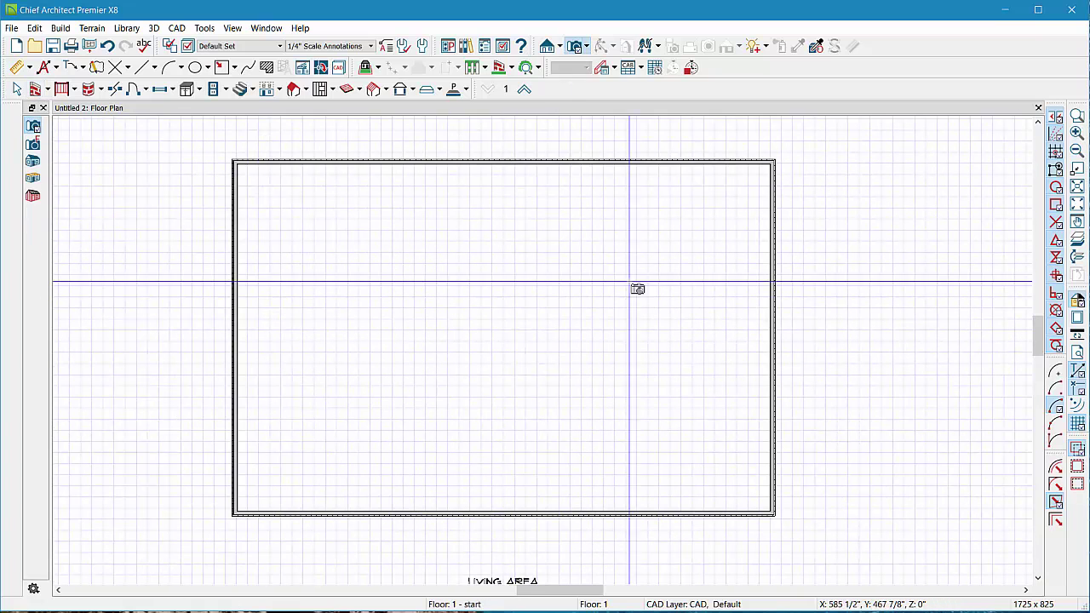
pyautogui.click(723, 305)
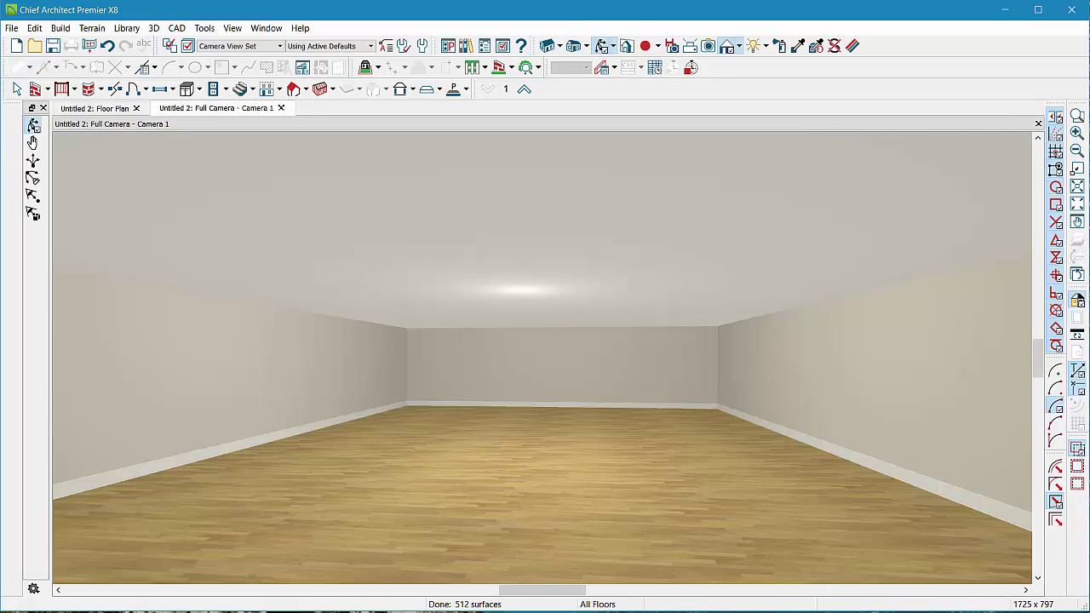
pyautogui.doubleClick(554, 421)
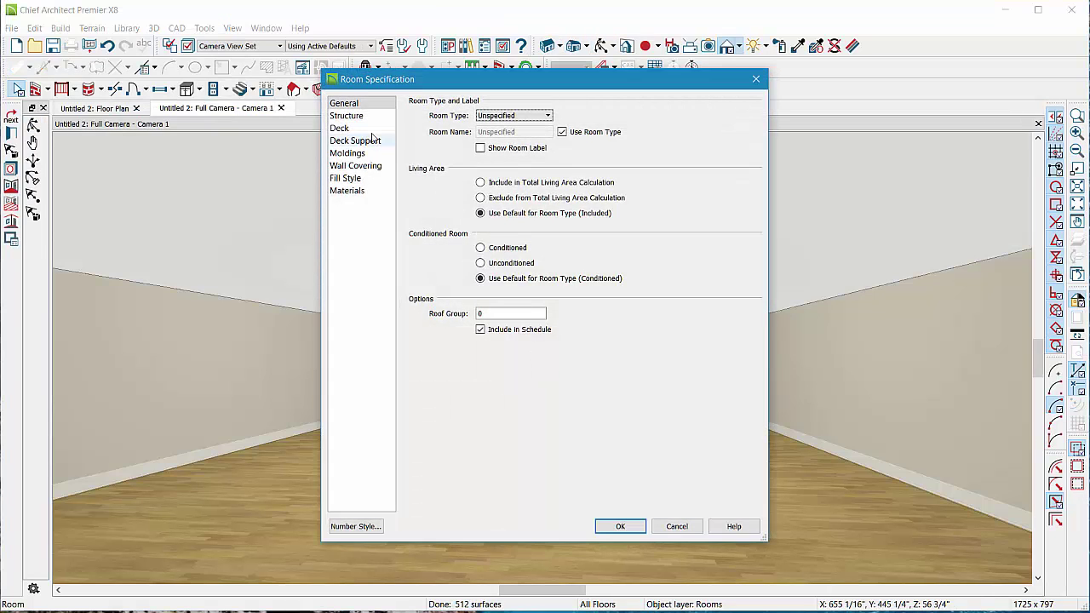
pyautogui.click(346, 116)
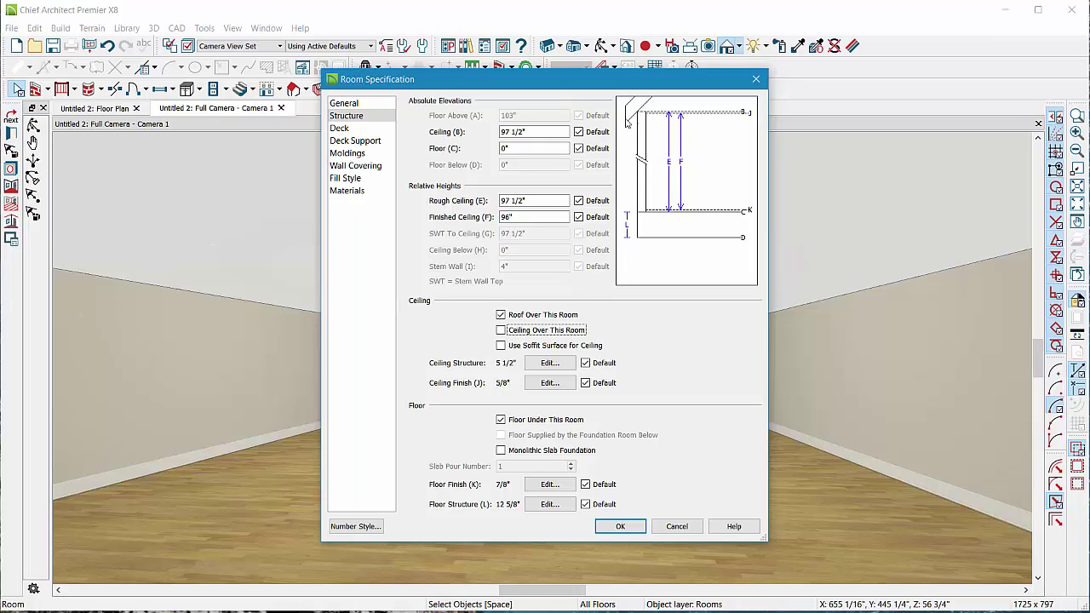
pyautogui.click(620, 526)
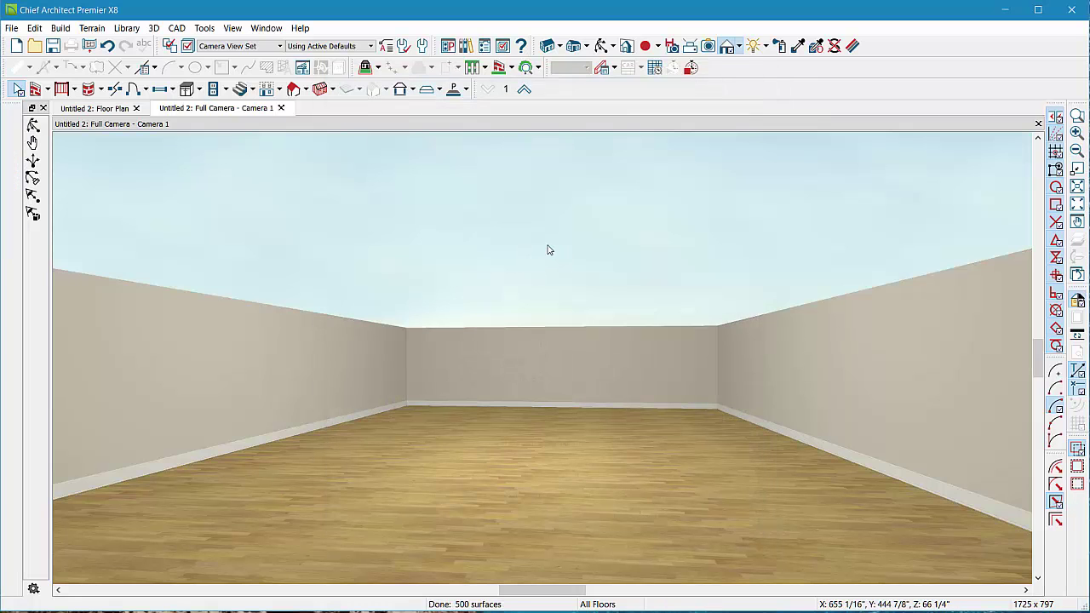
# Step: Set the 3D View Defaults backdrop to the Sky3 image from the Sky library
pyautogui.click(175, 31)
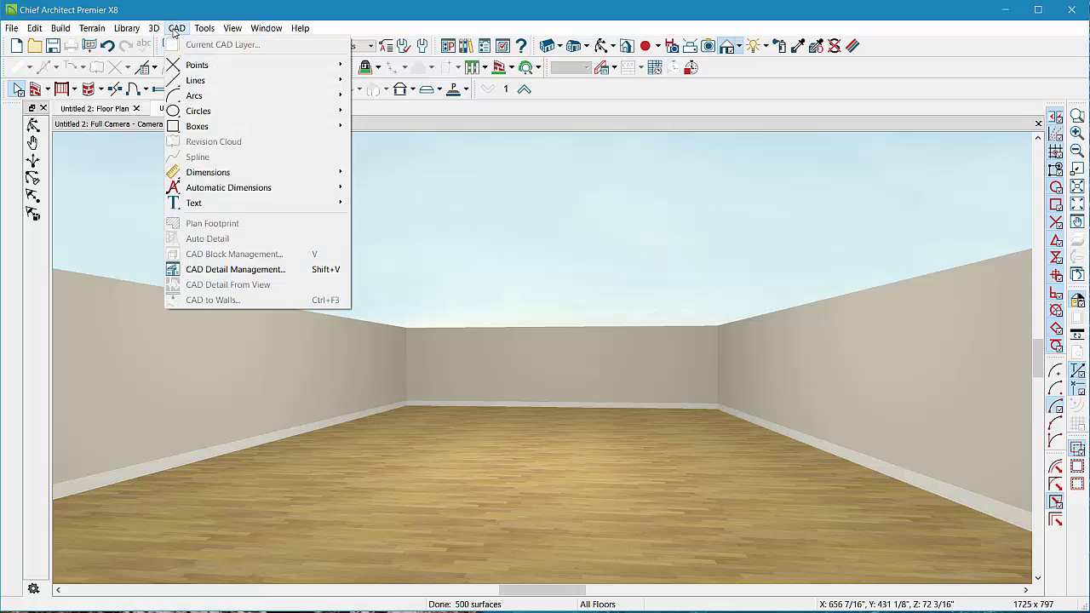
pyautogui.moveTo(154, 32)
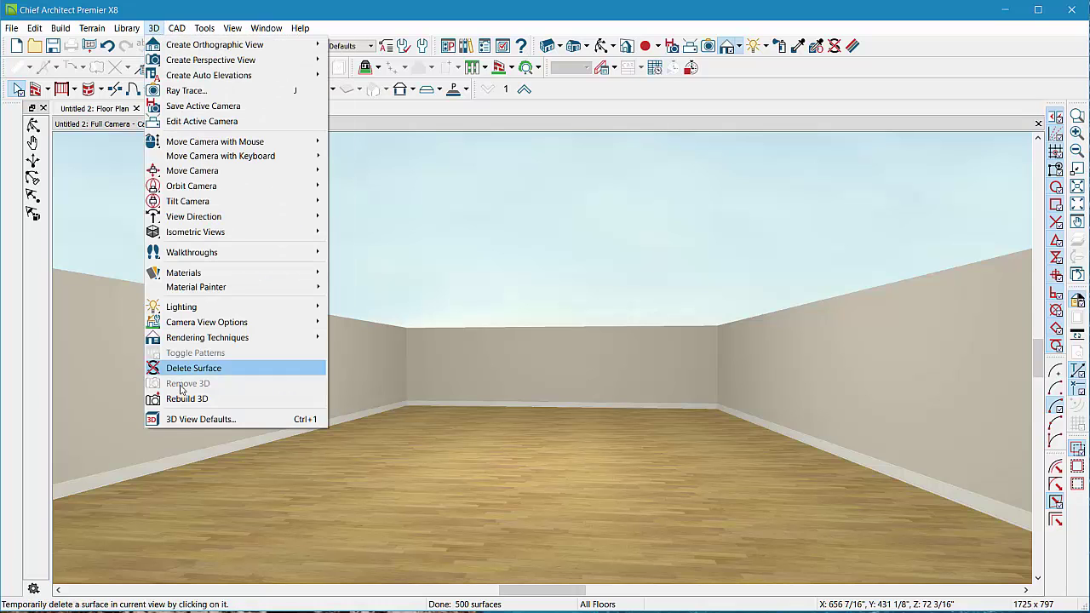
pyautogui.click(196, 419)
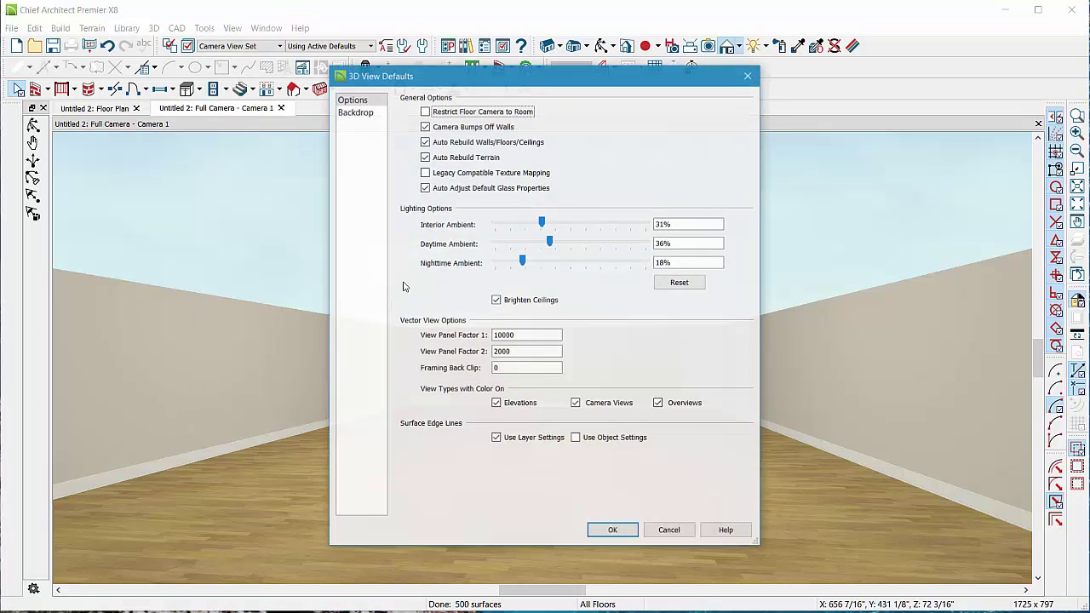
pyautogui.click(357, 113)
pyautogui.click(608, 128)
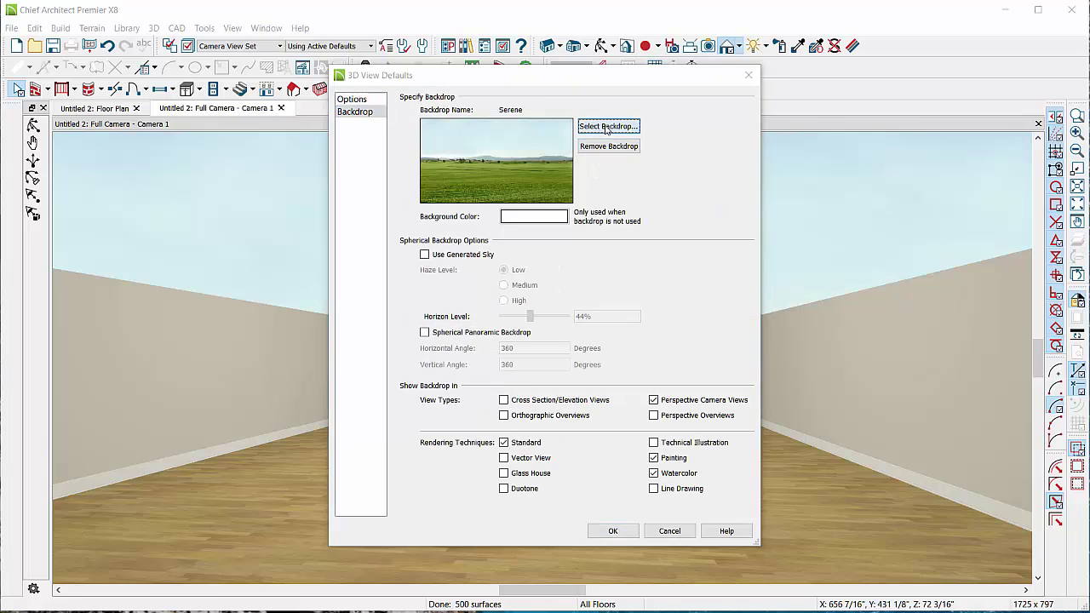
pyautogui.scroll(-4, 569, 424)
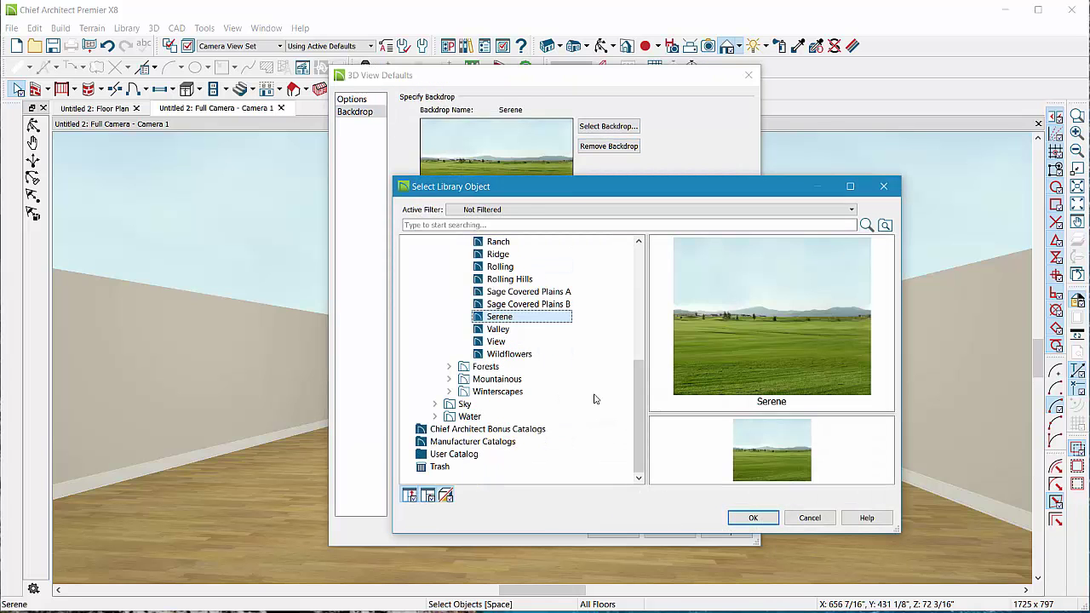
pyautogui.click(501, 404)
pyautogui.click(831, 387)
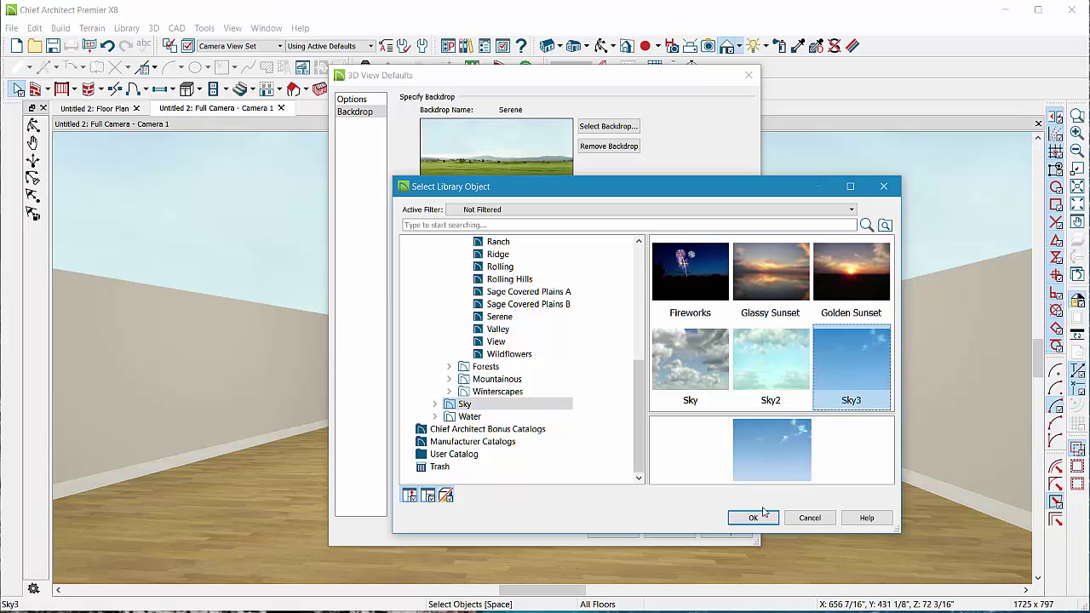
pyautogui.click(753, 518)
pyautogui.click(617, 536)
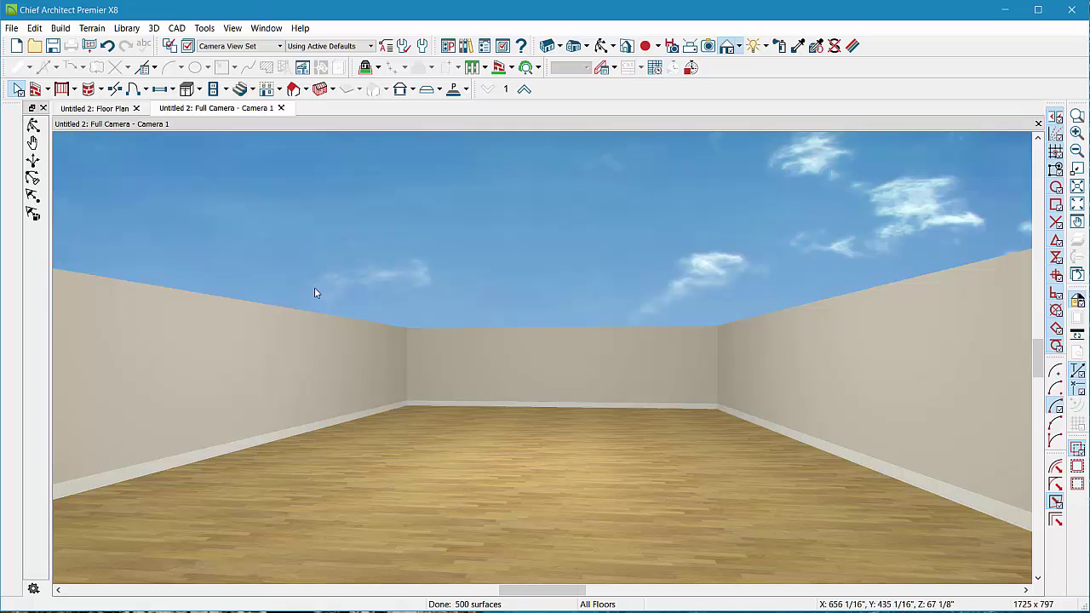
# Step: Back on the floor plan, pick the Ceiling Plane tool and zoom into the top-left corner
pyautogui.click(80, 110)
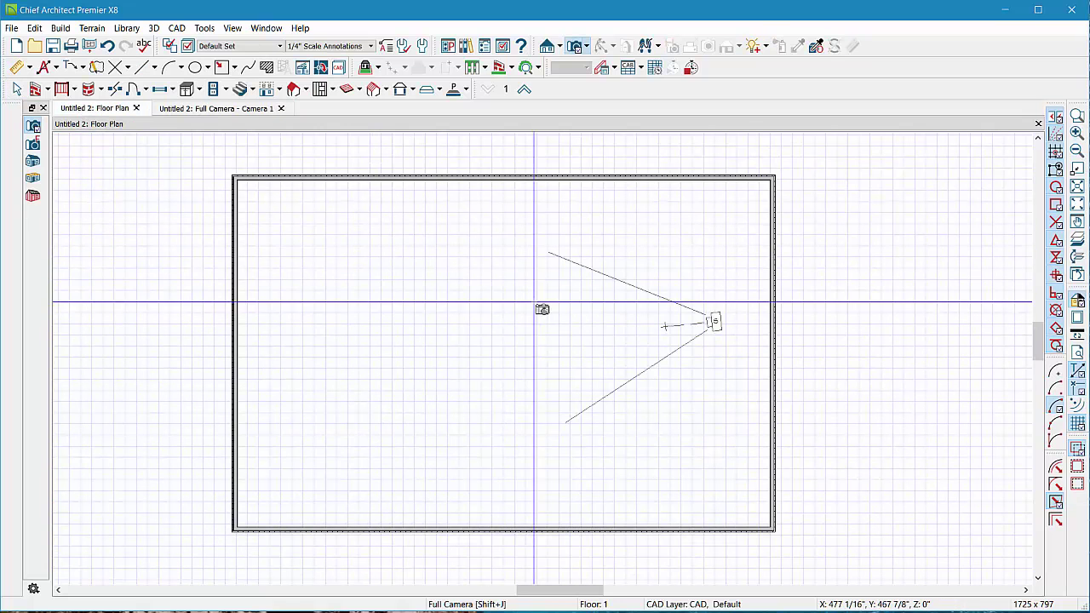
pyautogui.click(307, 91)
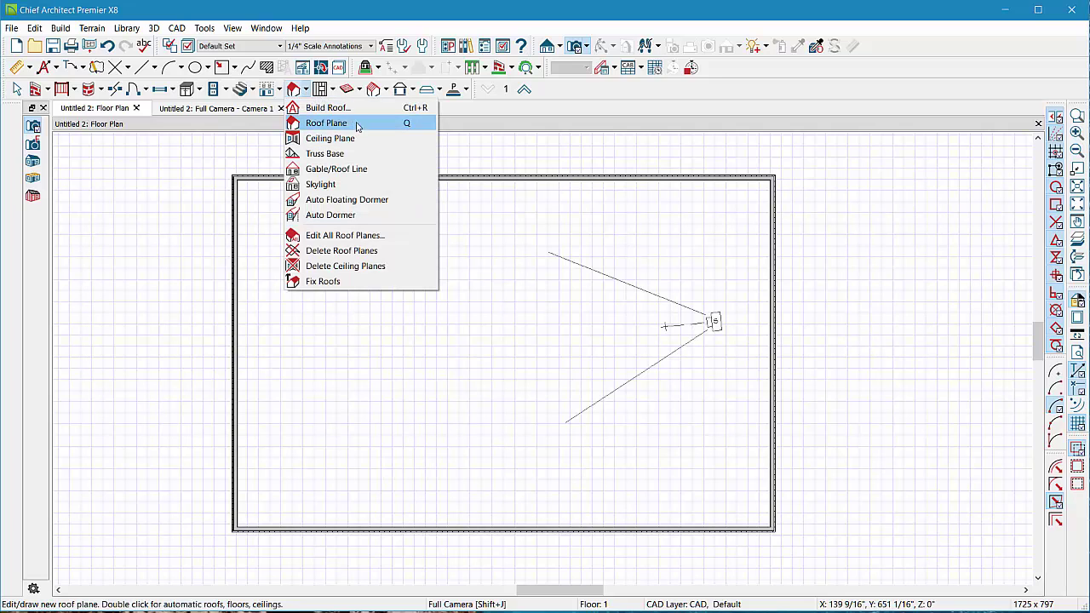
pyautogui.click(327, 139)
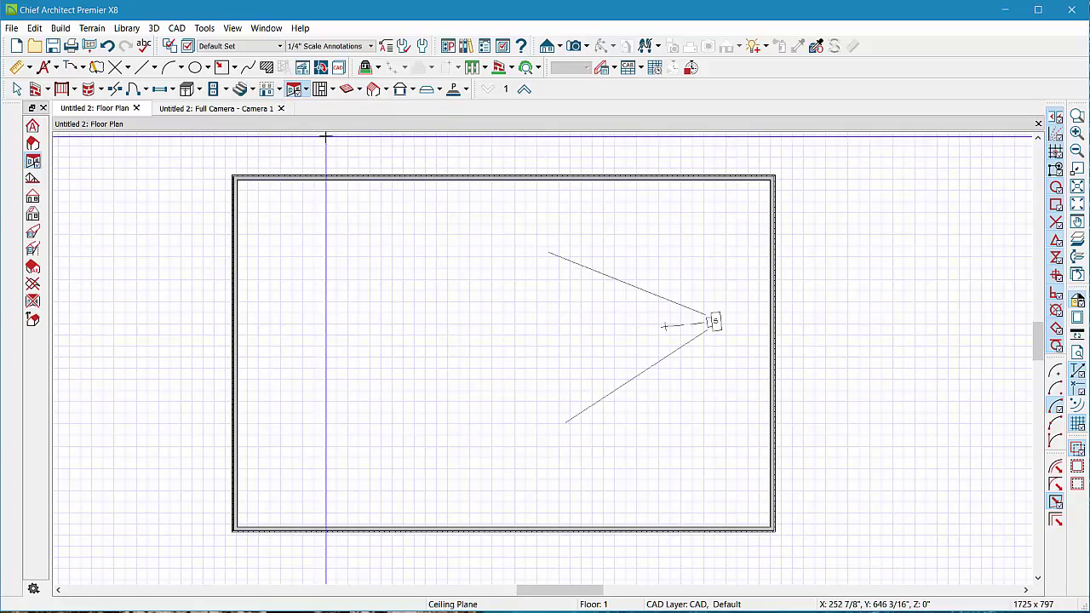
pyautogui.scroll(1, 308, 181)
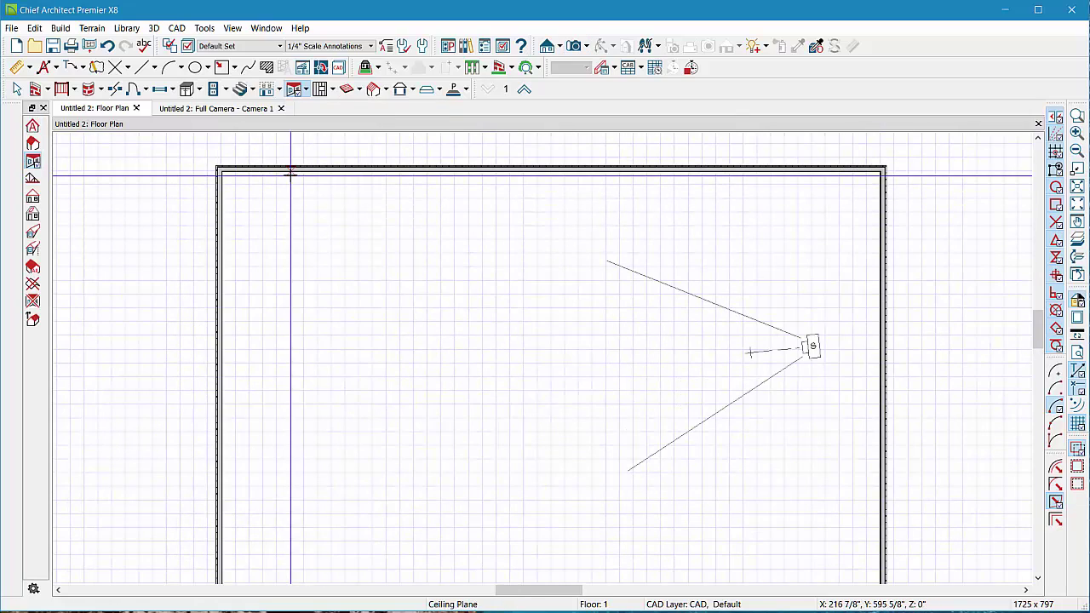
pyautogui.scroll(4, 290, 174)
pyautogui.scroll(-1, 413, 261)
pyautogui.scroll(2, 413, 261)
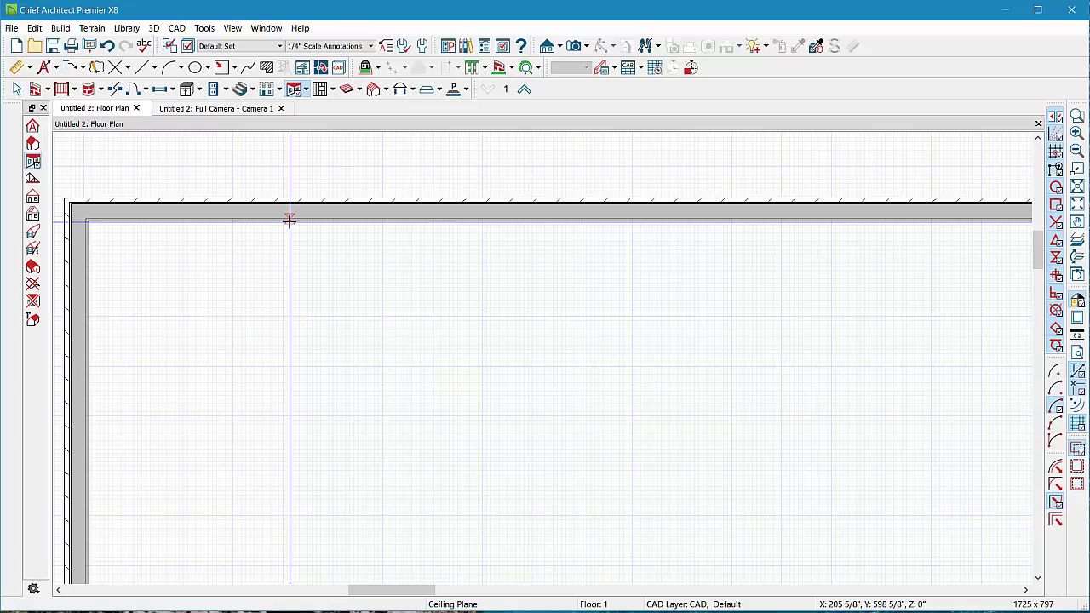
# Step: Draw a ceiling plane along the top wall from the top-left corner, then start one along the left wall
pyautogui.moveTo(290, 220); pyautogui.dragTo(682, 225)
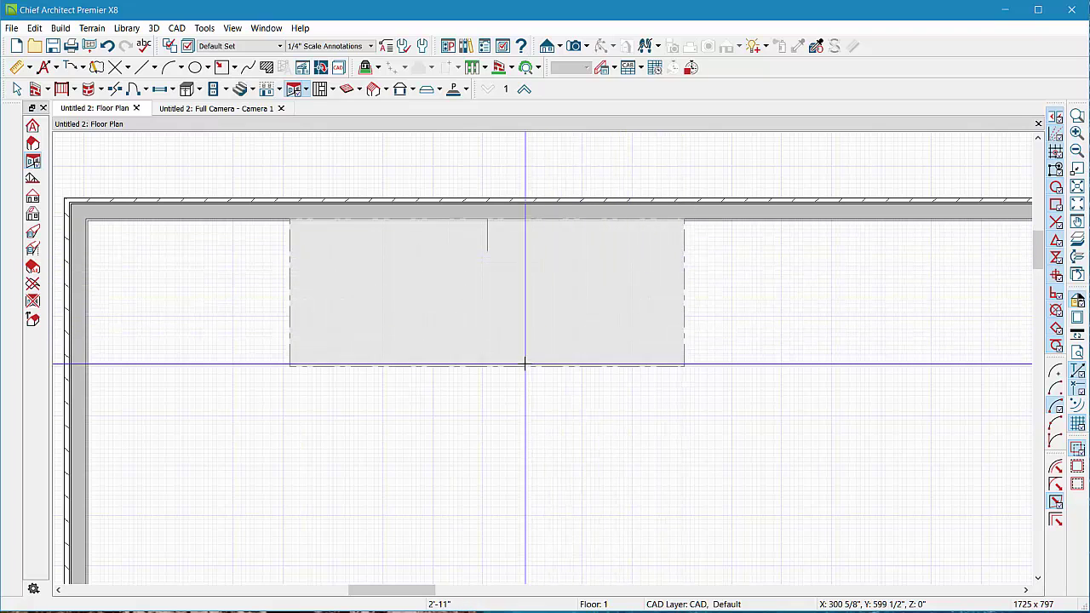
pyautogui.scroll(-5, 530, 294)
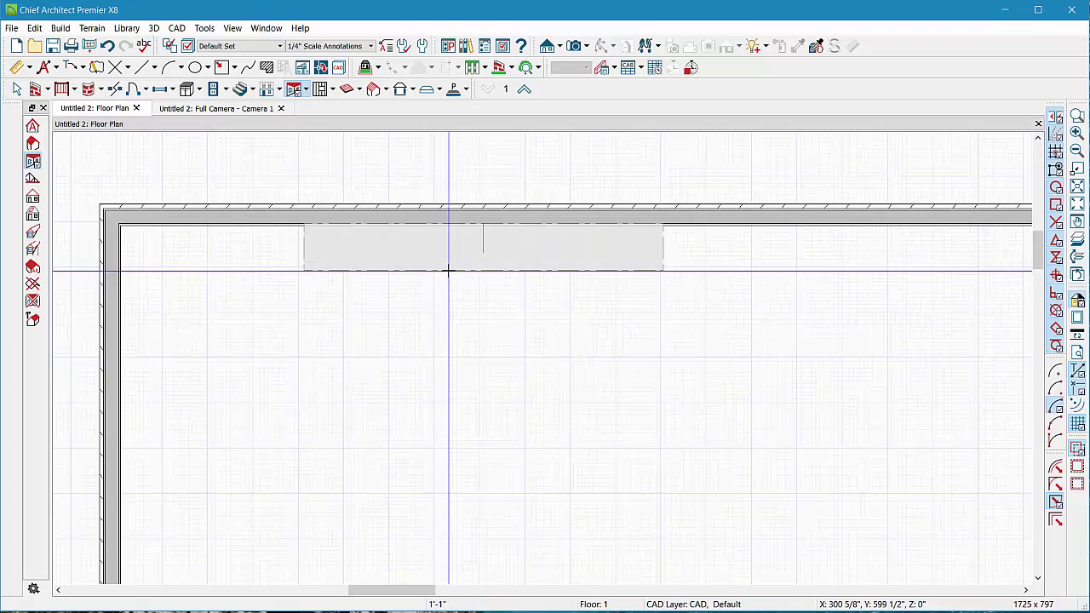
pyautogui.scroll(-3, 452, 304)
pyautogui.scroll(3, 434, 264)
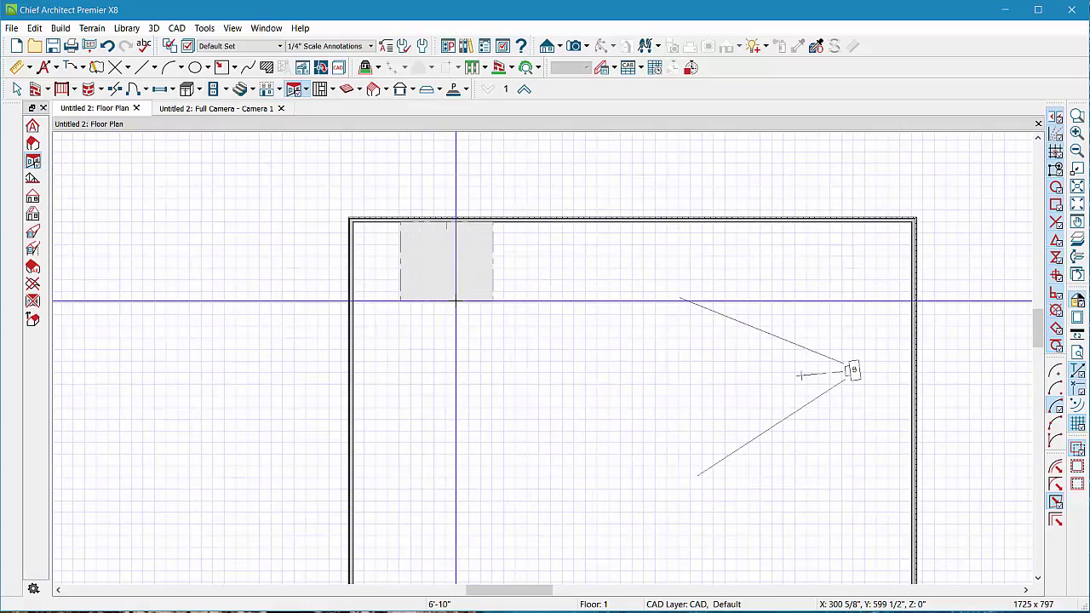
pyautogui.click(456, 300)
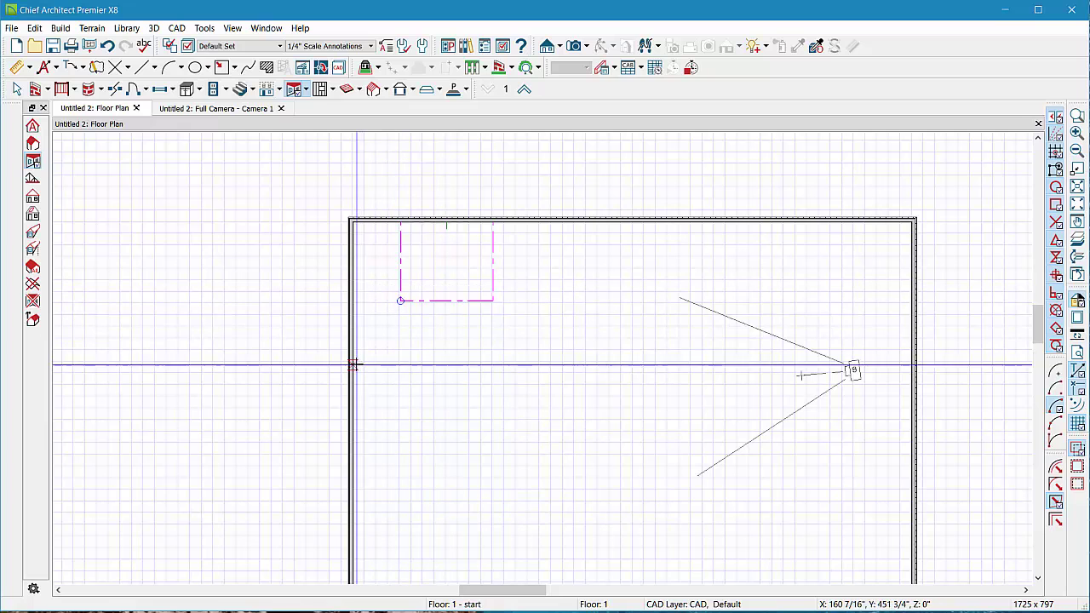
pyautogui.moveTo(354, 368); pyautogui.dragTo(506, 473)
pyautogui.scroll(-2, 438, 323)
pyautogui.scroll(1, 432, 436)
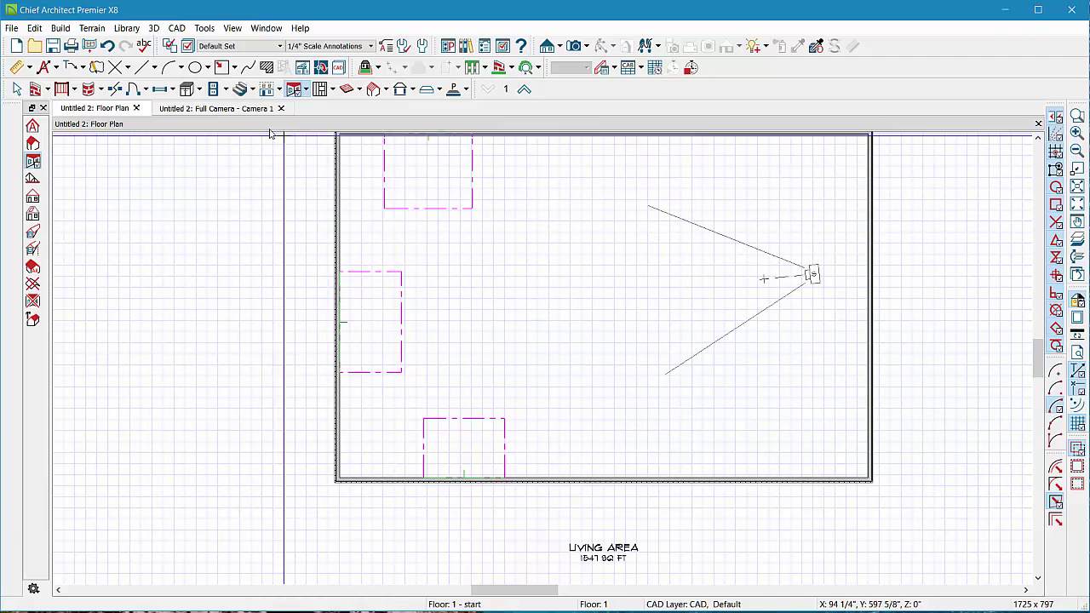
# Step: Dock the Full Camera view to the right of the Floor Plan so both are tiled
pyautogui.click(217, 108)
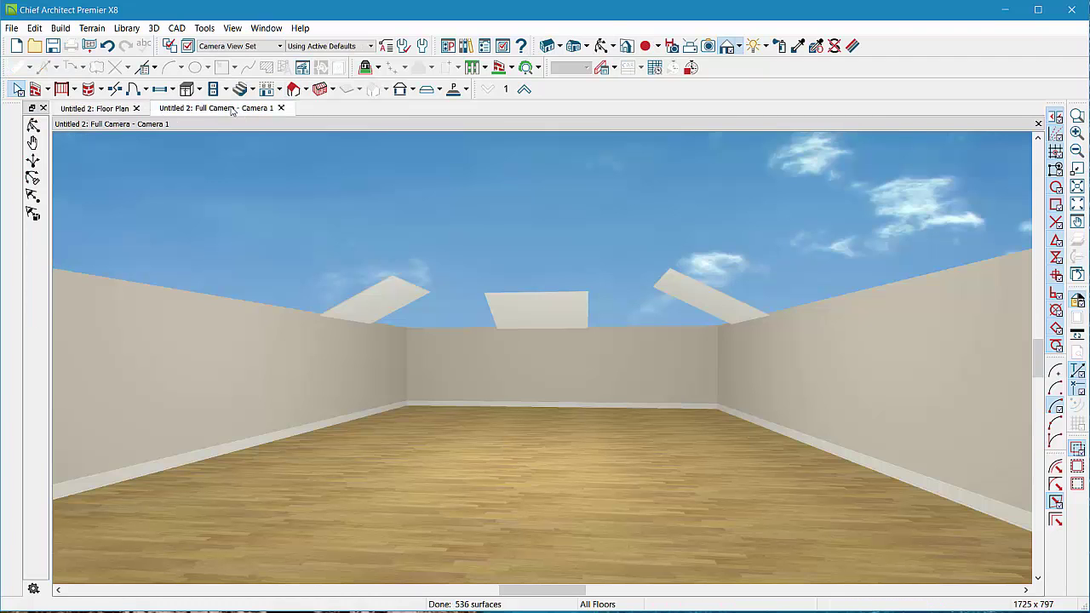
pyautogui.moveTo(232, 110); pyautogui.dragTo(705, 299)
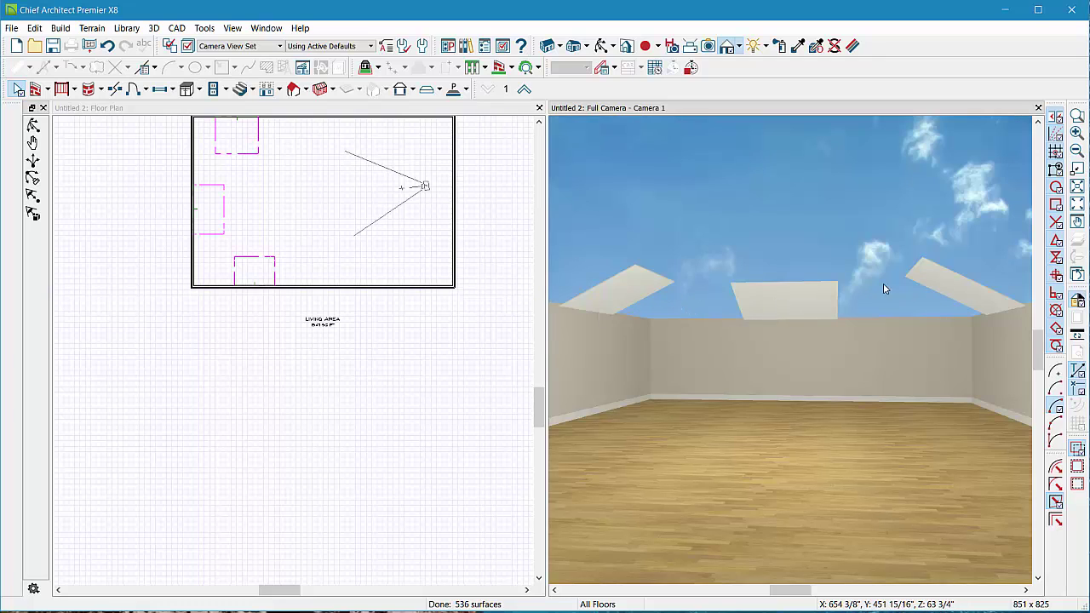
pyautogui.scroll(1, 302, 288)
pyautogui.scroll(-2, 333, 346)
pyautogui.scroll(4, 277, 247)
pyautogui.scroll(2, 278, 248)
# Step: Shift the top ceiling plane right and stretch its corner diagonally to meet the left plane
pyautogui.click(248, 216)
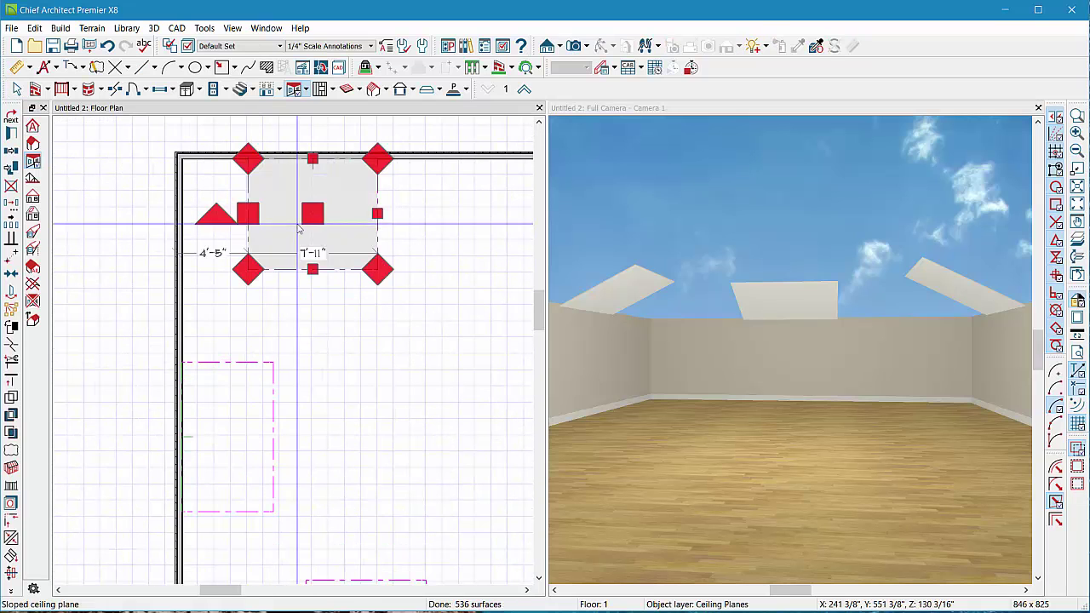
pyautogui.moveTo(312, 213); pyautogui.dragTo(427, 221)
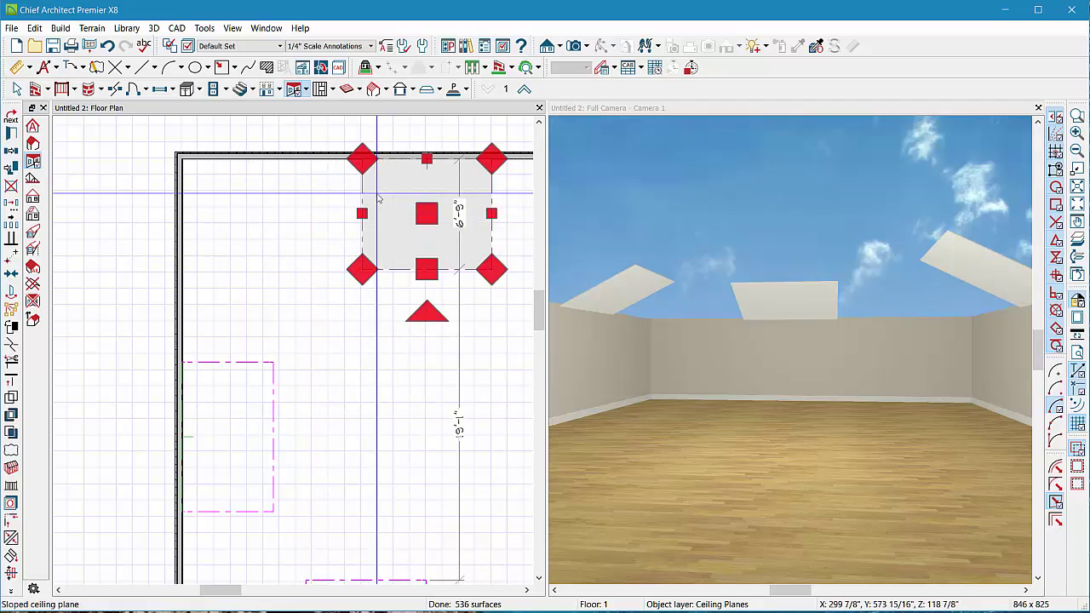
pyautogui.click(362, 198)
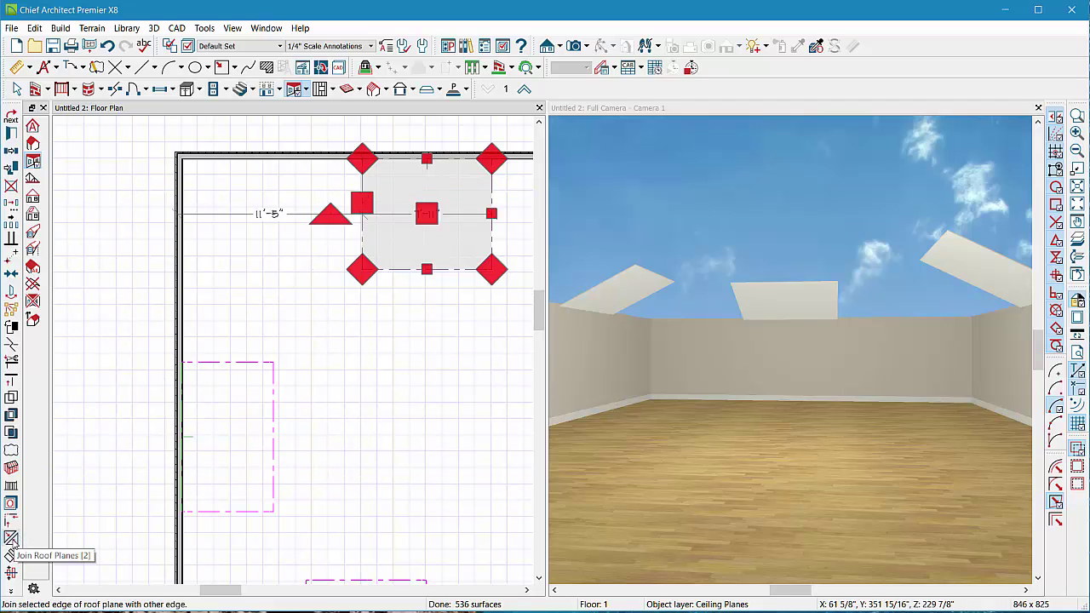
pyautogui.click(227, 368)
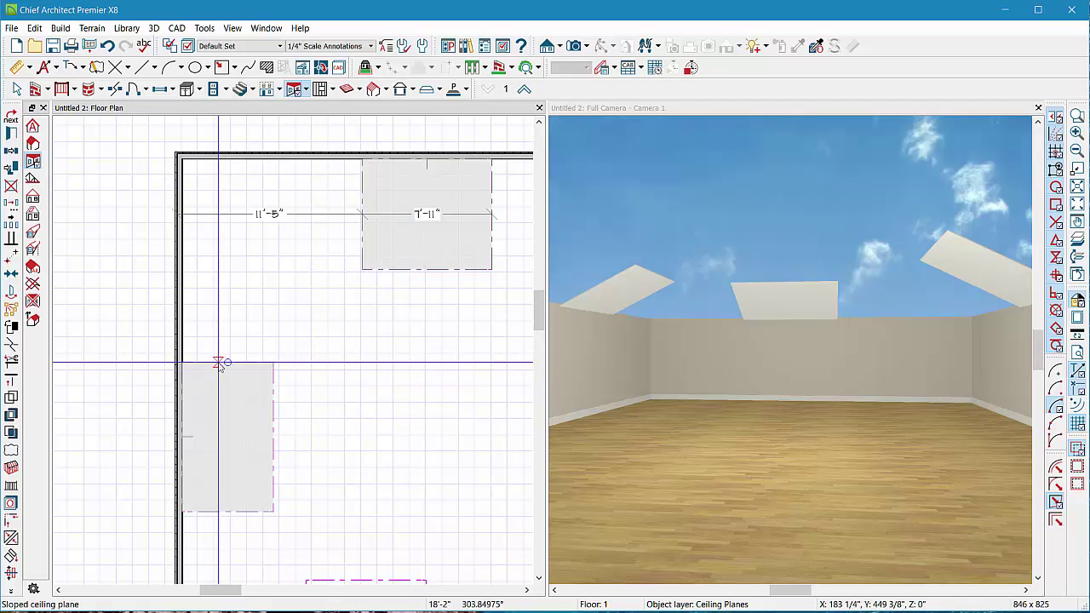
pyautogui.click(426, 270)
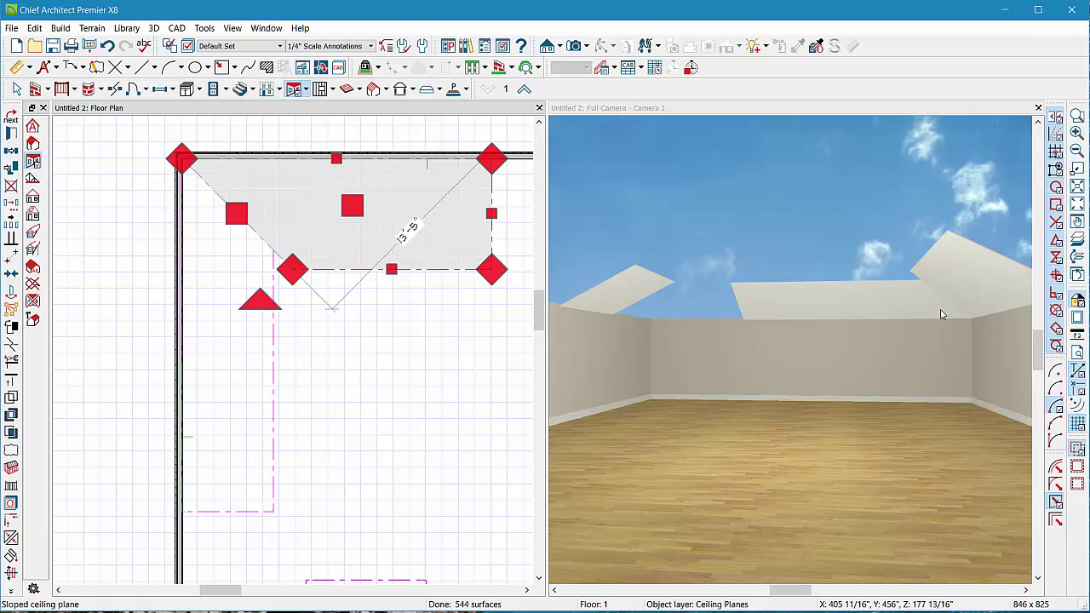
pyautogui.scroll(-3, 239, 393)
pyautogui.scroll(1, 239, 393)
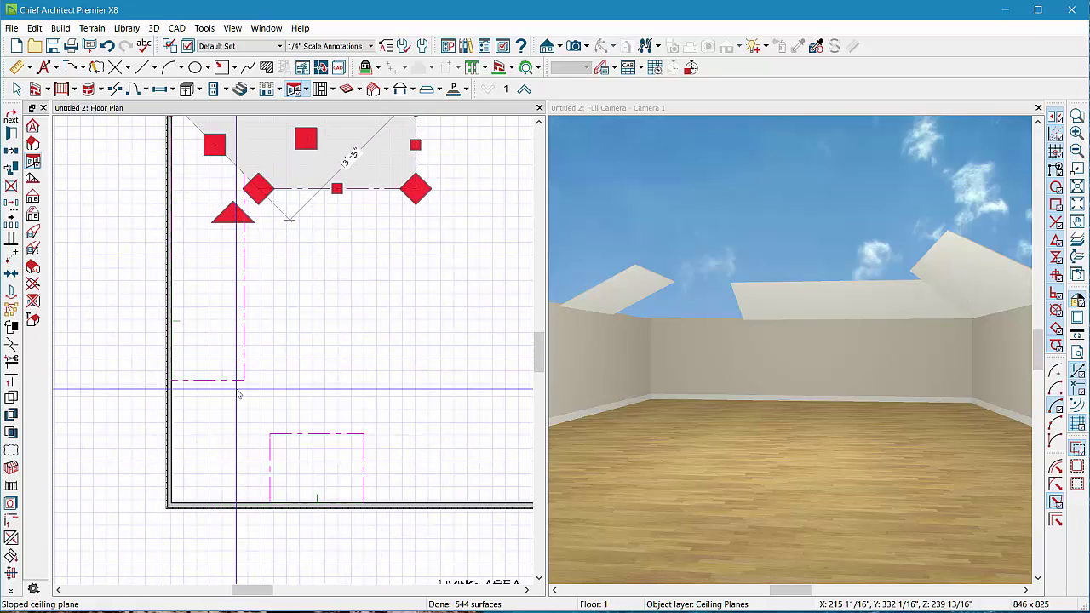
pyautogui.click(213, 383)
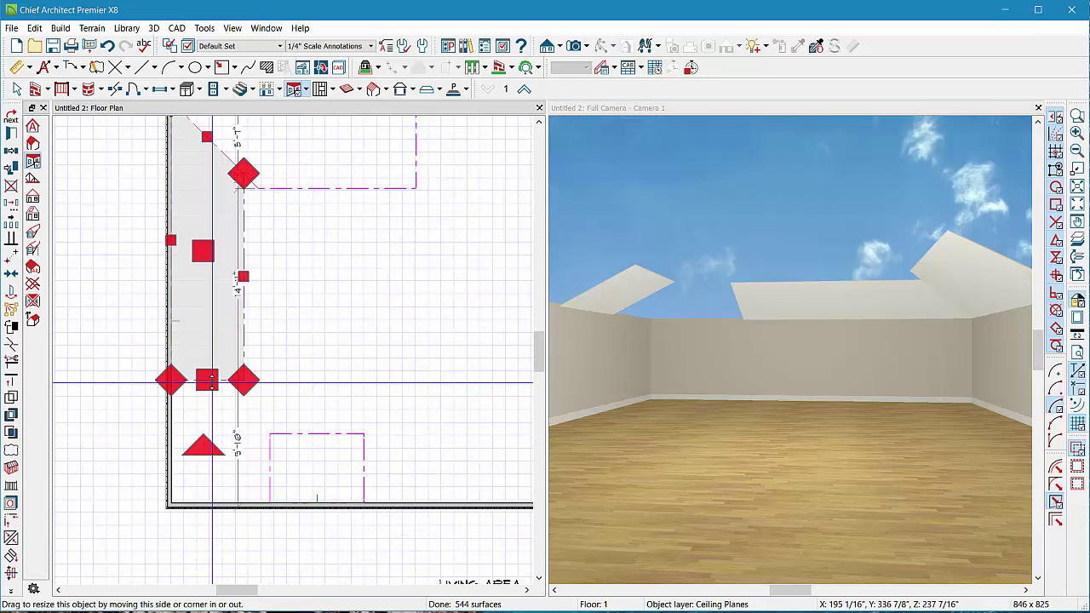
# Step: Extend the left ceiling plane to the bottom corner, then raise and widen the lower plane
pyautogui.press('Escape')
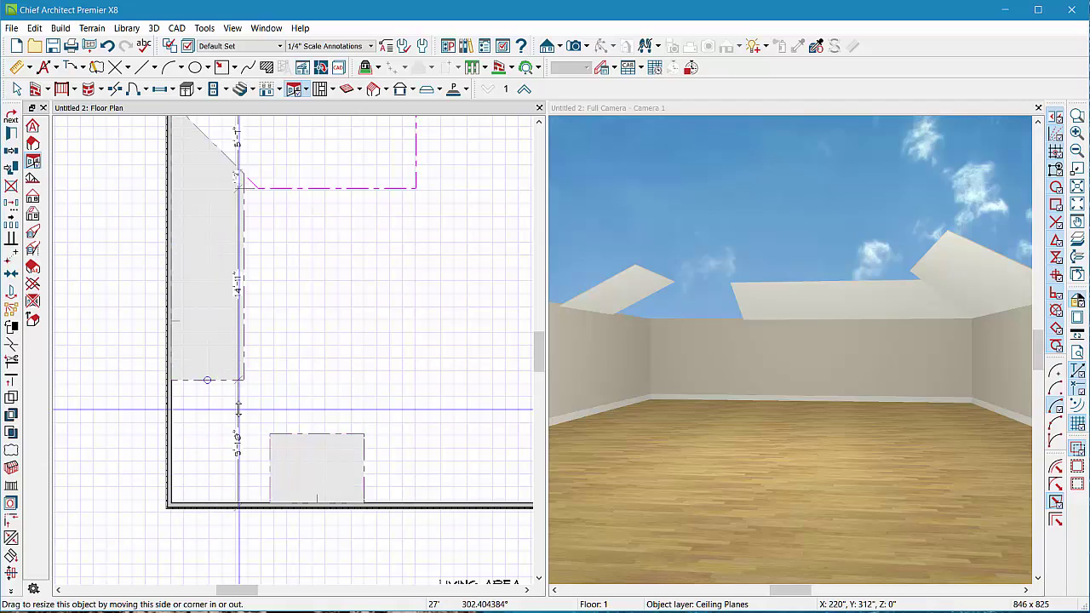
pyautogui.click(267, 465)
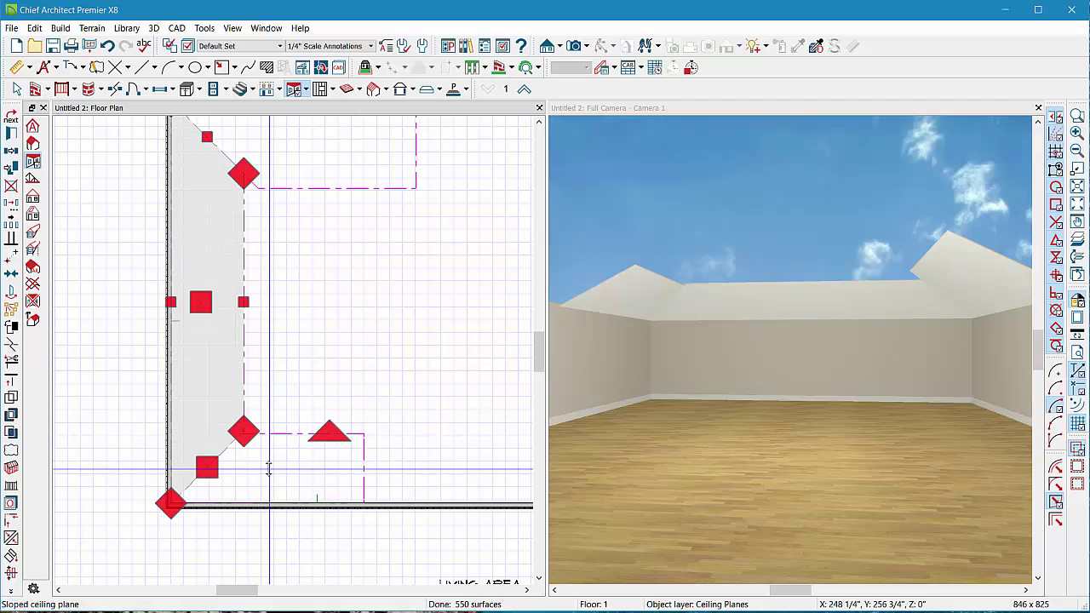
pyautogui.press('Escape')
pyautogui.click(304, 434)
pyautogui.moveTo(304, 435); pyautogui.dragTo(304, 396)
pyautogui.moveTo(364, 449); pyautogui.dragTo(415, 180)
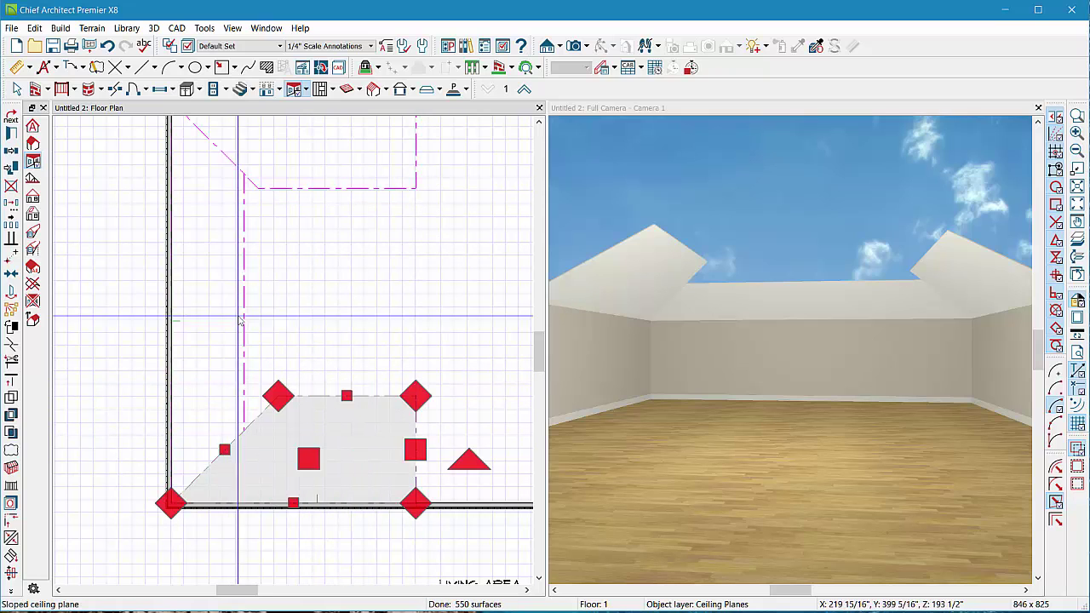
# Step: Widen the left sloped plane to 8'-4" and mitre the top plane's corner to meet it
pyautogui.click(244, 324)
pyautogui.moveTo(245, 323); pyautogui.dragTo(277, 397)
pyautogui.scroll(4, 291, 219)
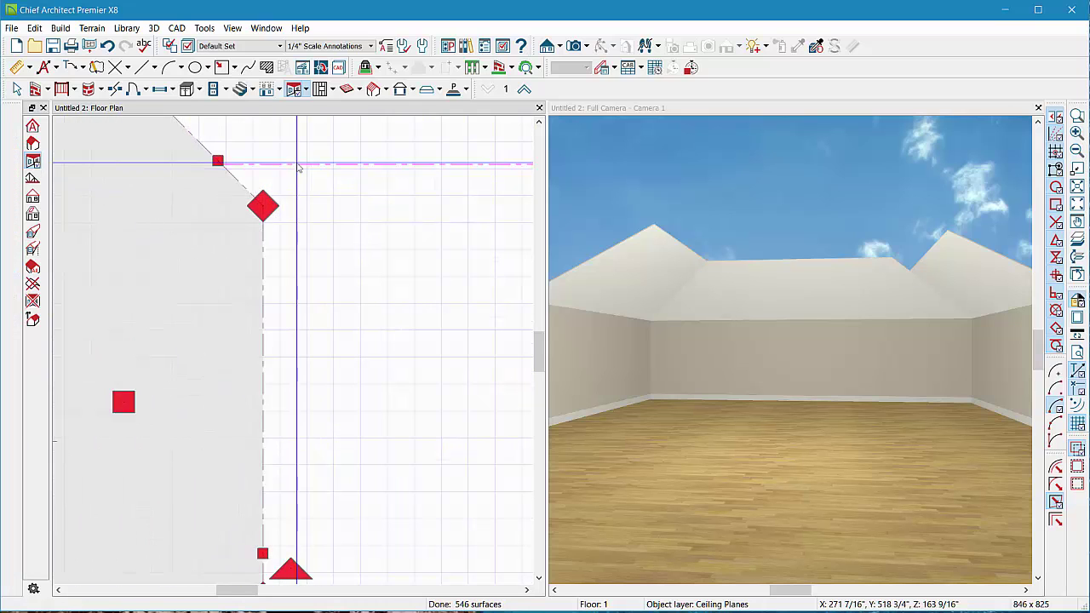
pyautogui.moveTo(310, 167); pyautogui.dragTo(264, 205)
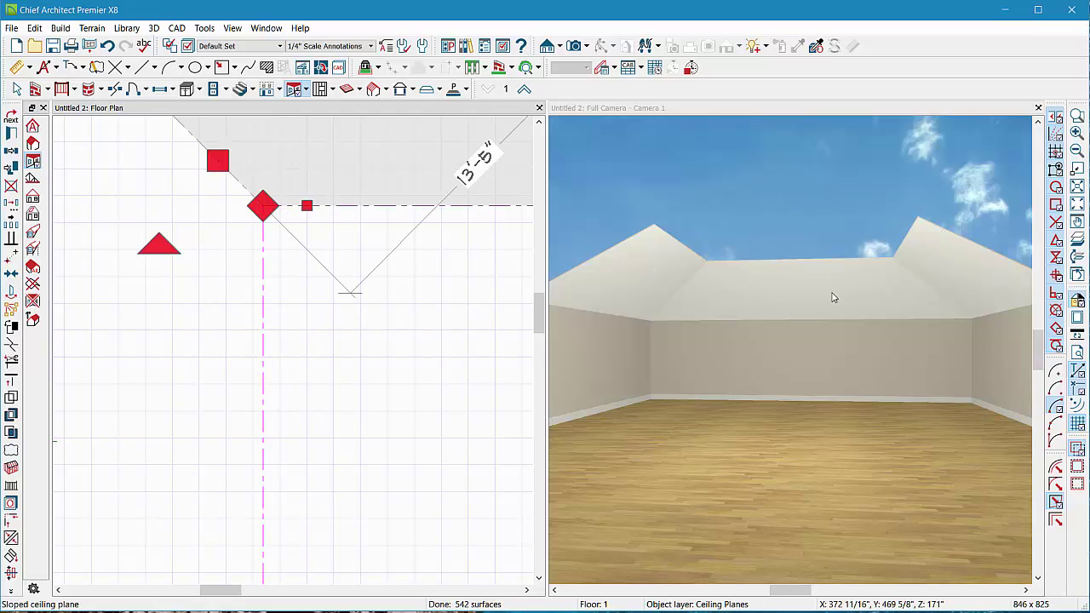
pyautogui.scroll(-5, 213, 337)
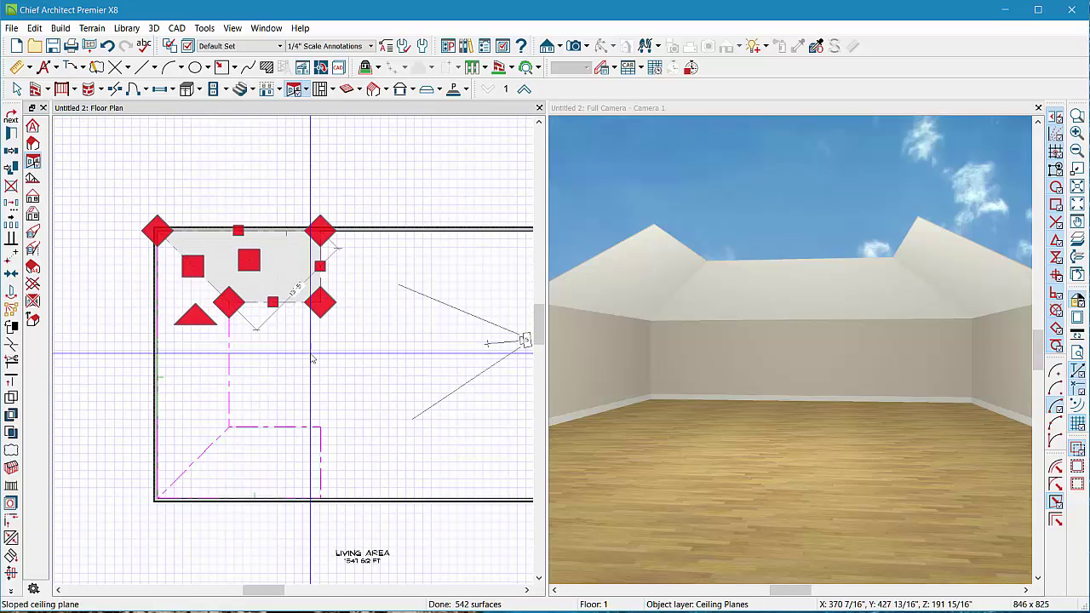
pyautogui.click(216, 336)
pyautogui.scroll(1, 215, 335)
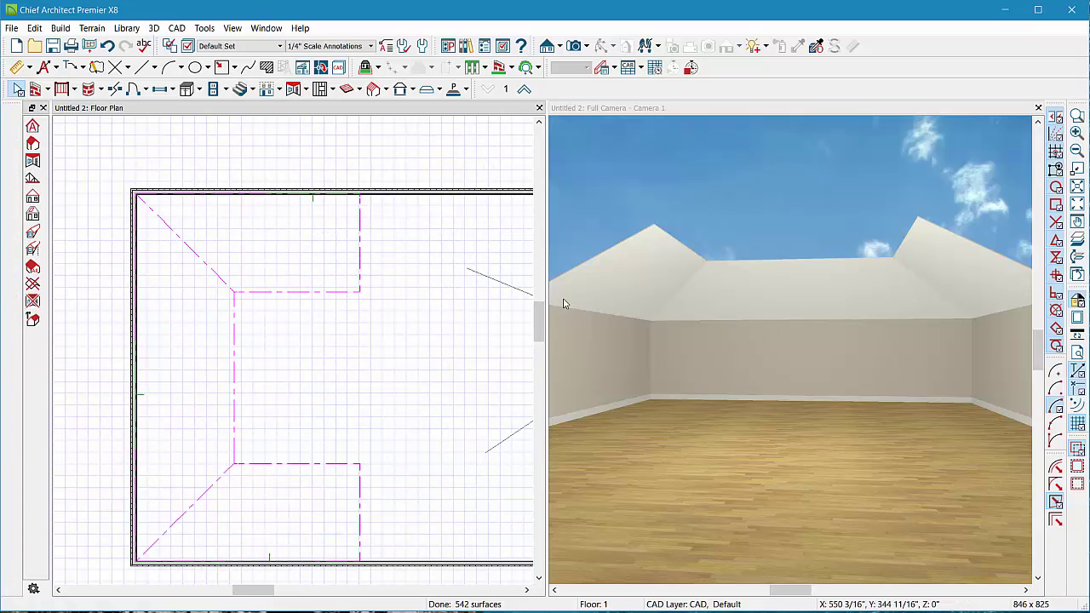
# Step: Select the top, left and bottom ceiling planes together and open their Ceiling Plane Specification
pyautogui.click(274, 294)
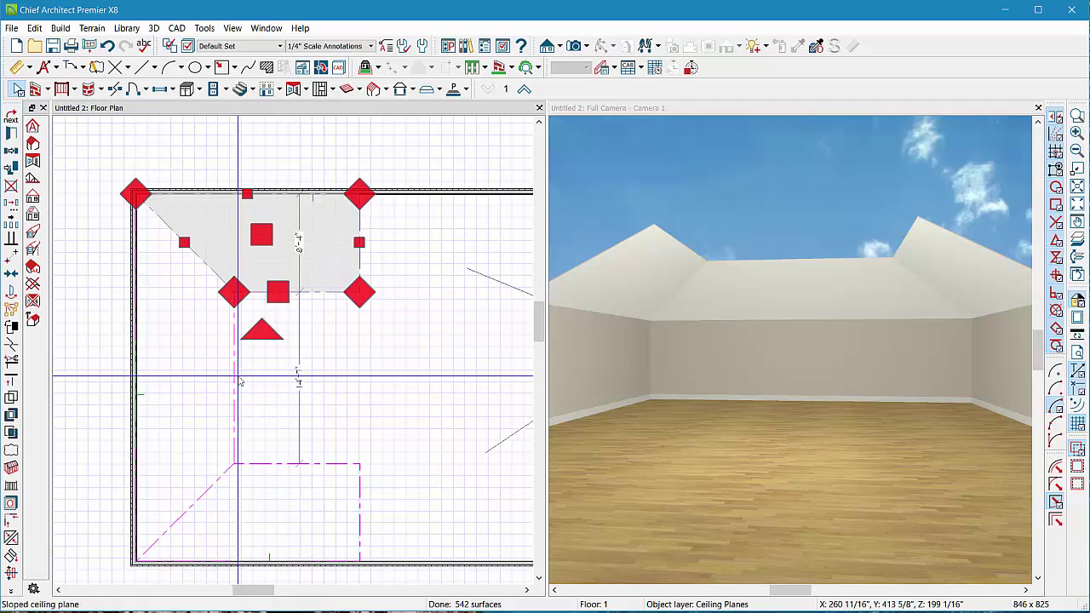
pyautogui.click(319, 296)
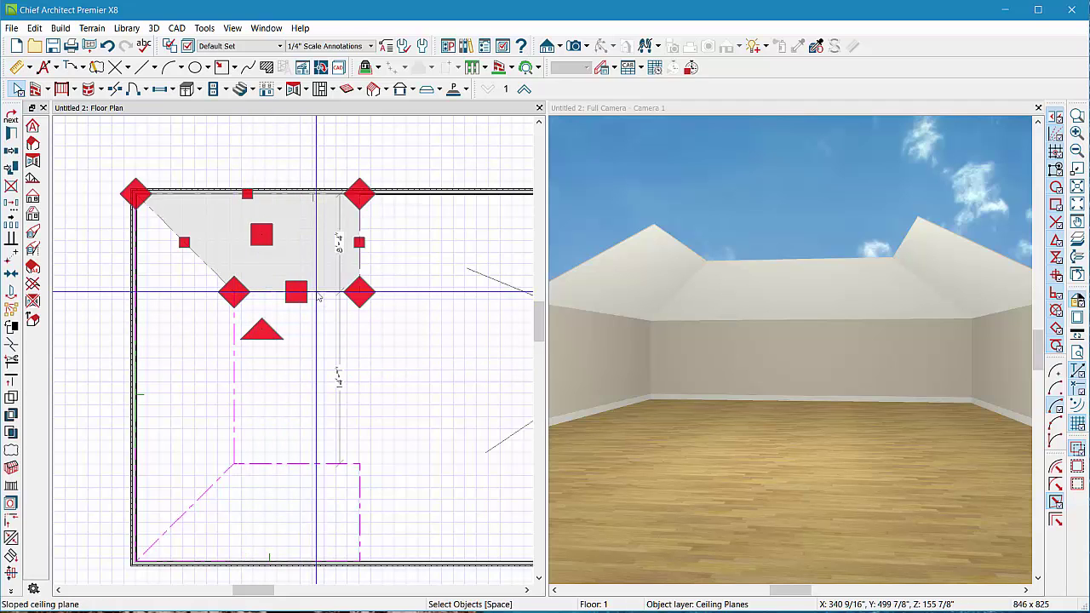
pyautogui.click(234, 386)
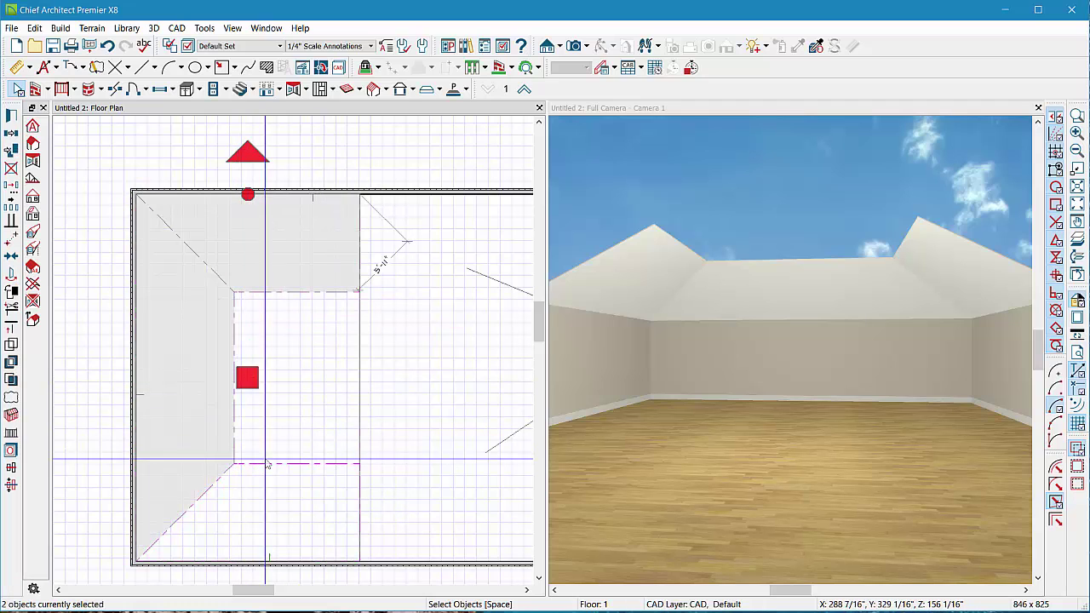
pyautogui.keyDown('shift'); pyautogui.click(308, 466); pyautogui.keyUp('shift')
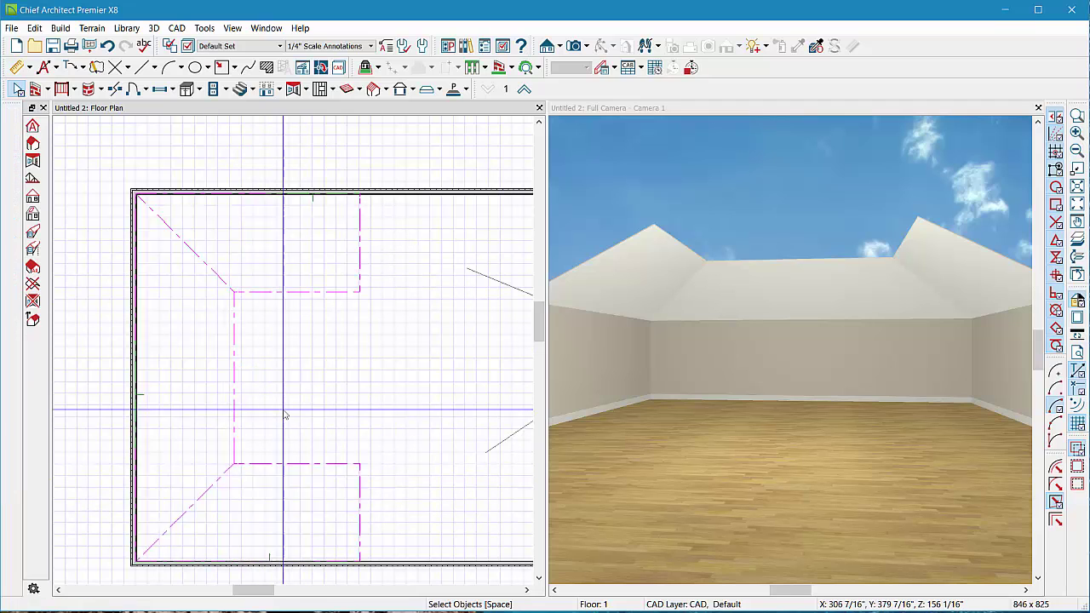
pyautogui.press('Escape')
pyautogui.moveTo(192, 267)
pyautogui.mouseDown()
pyautogui.moveTo(303, 413)
pyautogui.moveTo(311, 409)
pyautogui.moveTo(213, 317)
pyautogui.moveTo(216, 299)
pyautogui.moveTo(297, 458)
pyautogui.moveTo(318, 475)
pyautogui.moveTo(325, 299)
pyautogui.mouseUp()
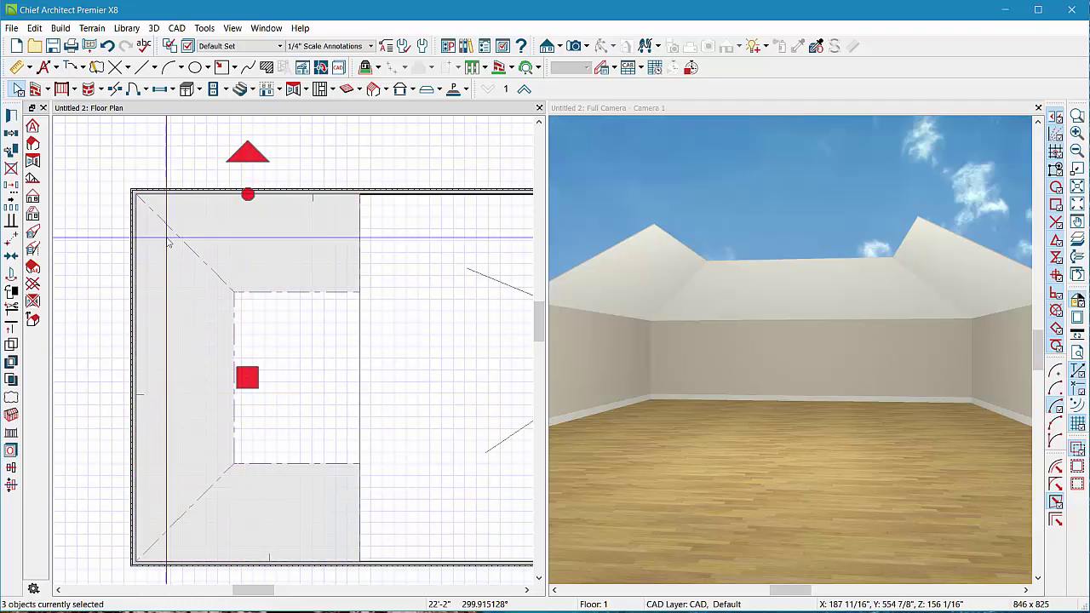
pyautogui.click(12, 119)
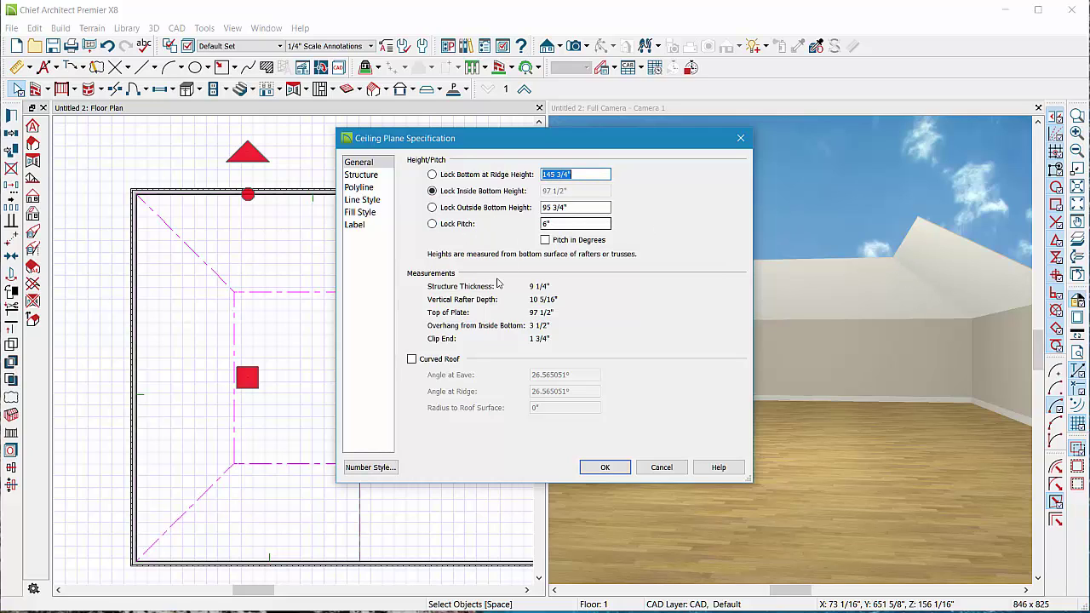
# Step: Turn on Curved Roof for the three left ceiling planes with Angle at Eave set to 50°
pyautogui.click(412, 360)
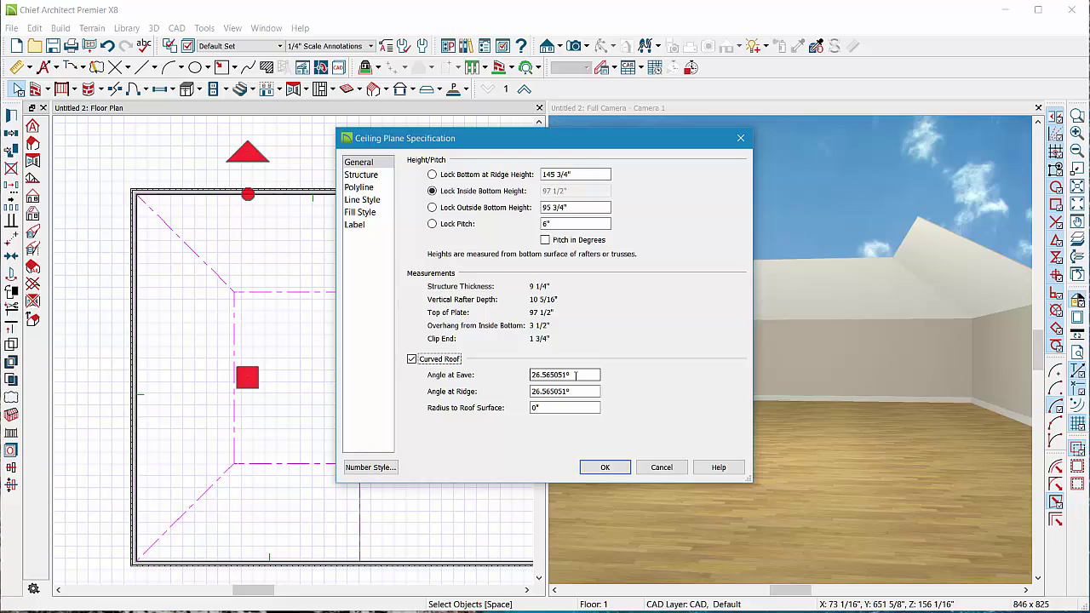
pyautogui.moveTo(576, 375); pyautogui.dragTo(506, 375)
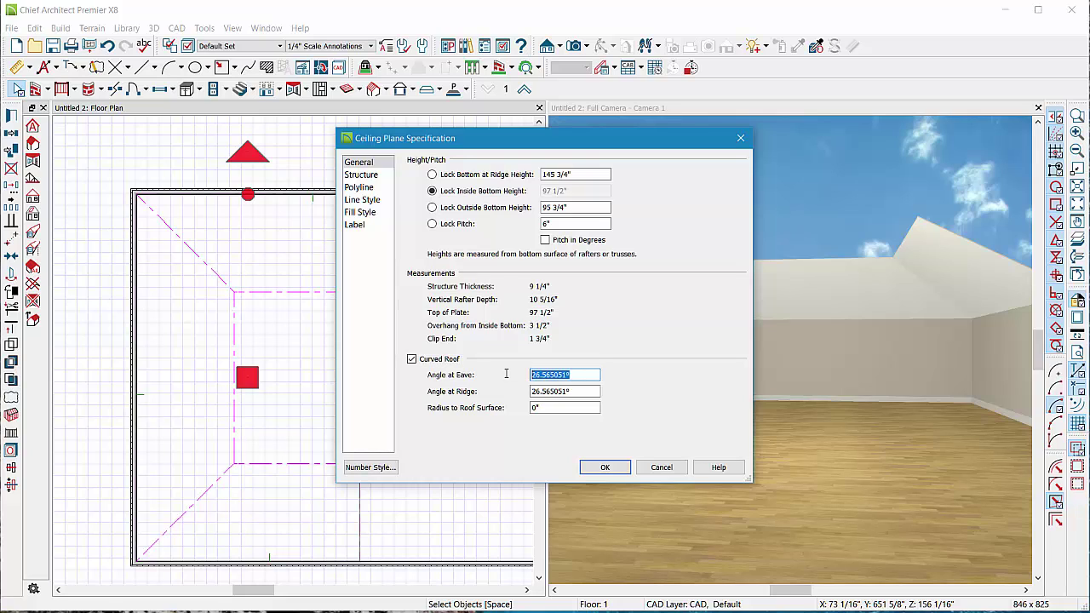
pyautogui.write('50')
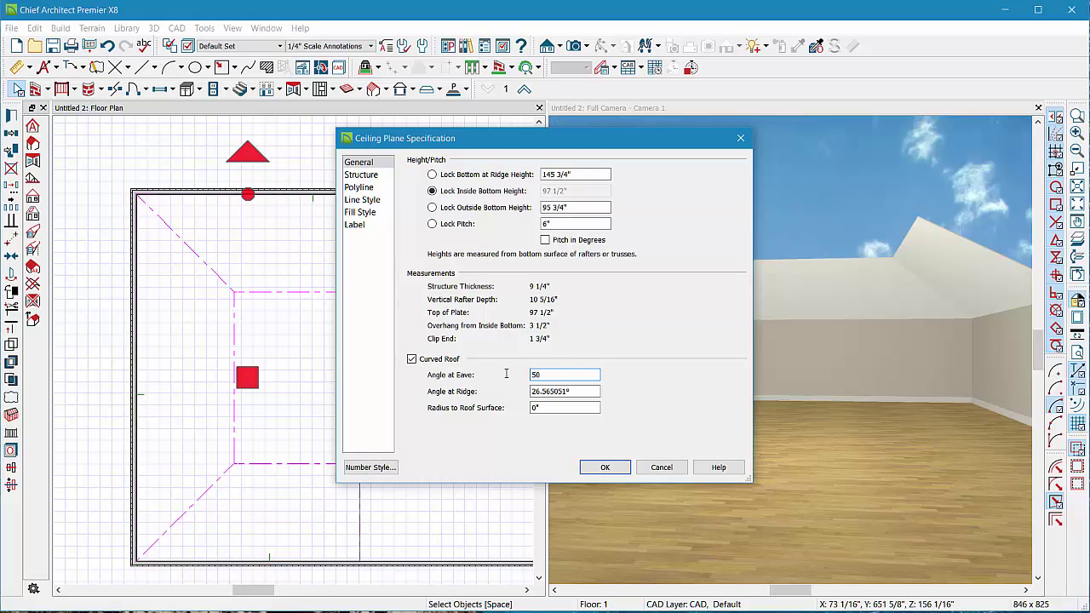
pyautogui.press('Return')
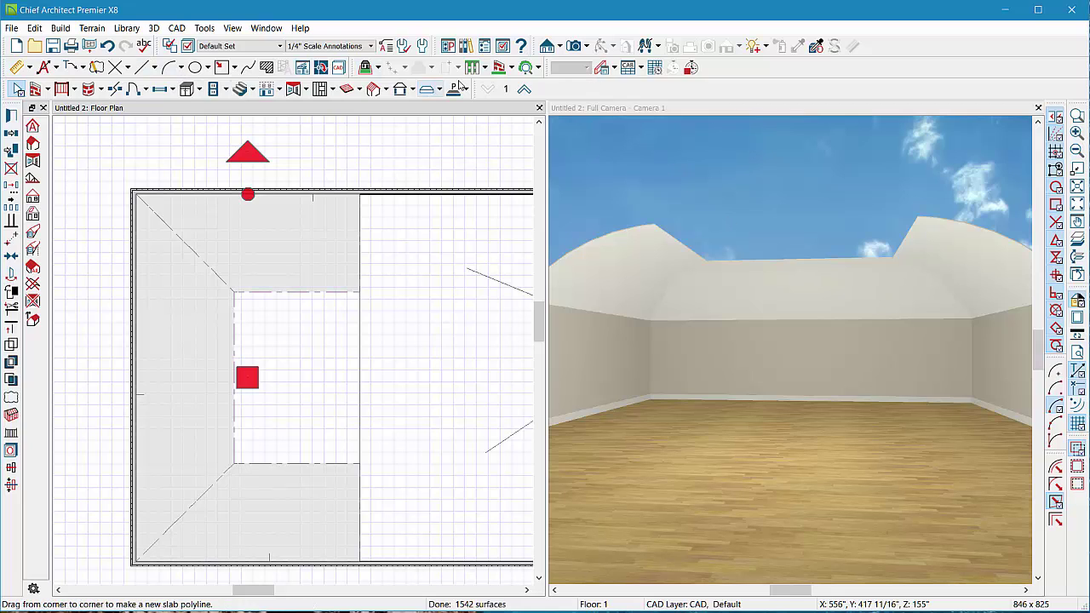
# Step: Pick WildBlue by DMDz from User Catalog > ChiefTutor.com Textures > DMDz Chief X8 Textures
pyautogui.click(603, 111)
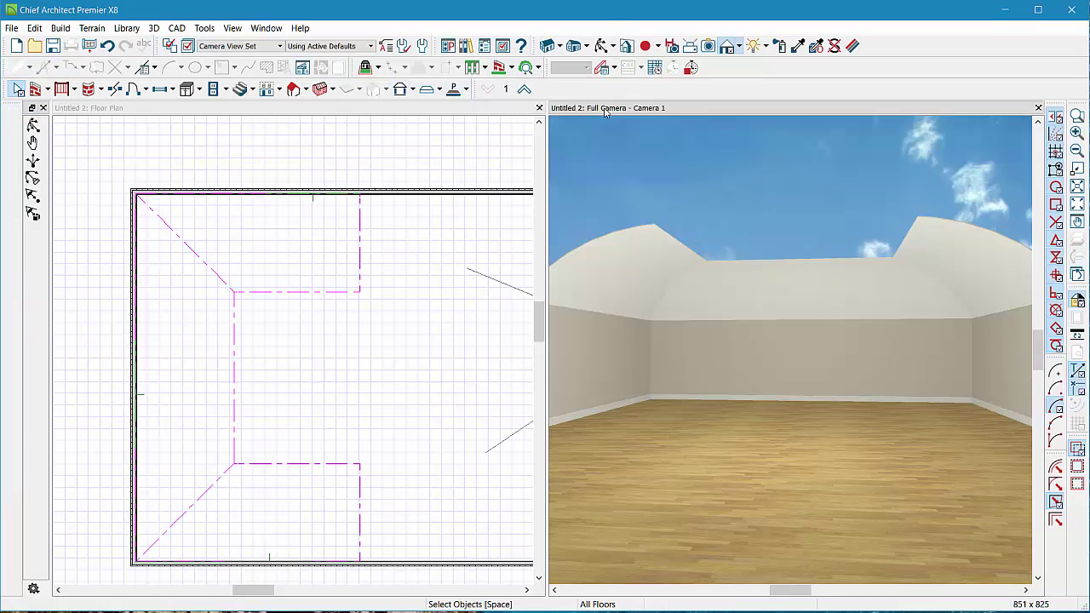
pyautogui.click(779, 46)
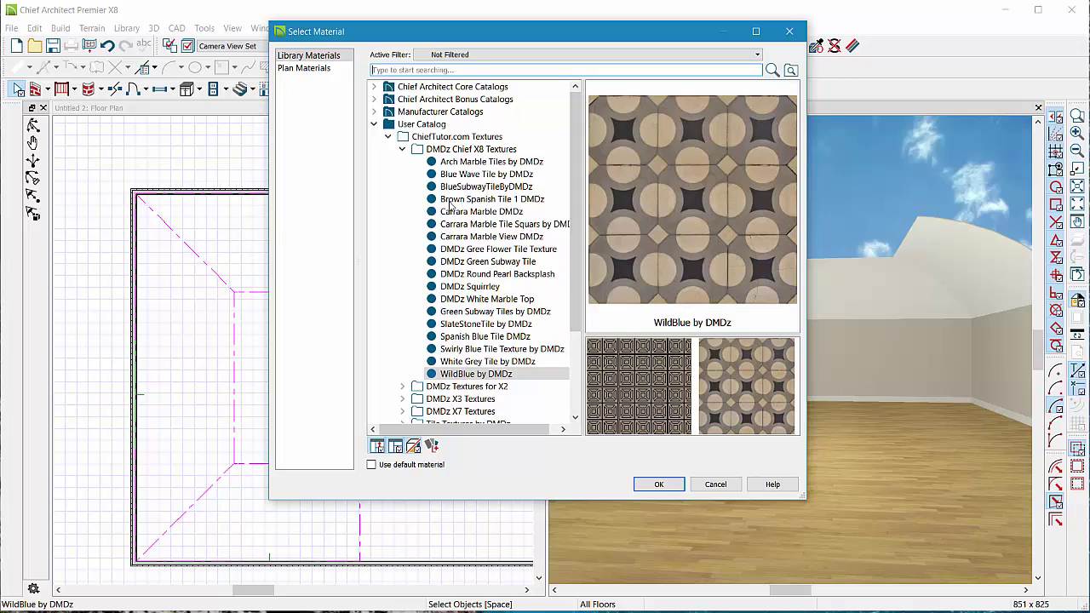
pyautogui.click(402, 149)
pyautogui.click(444, 137)
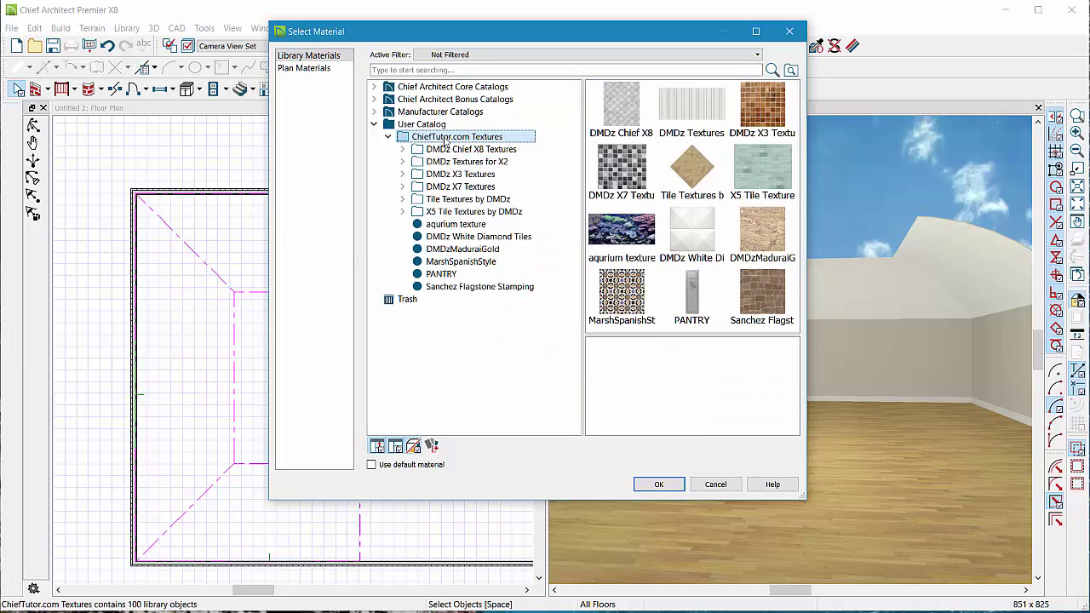
pyautogui.doubleClick(445, 140)
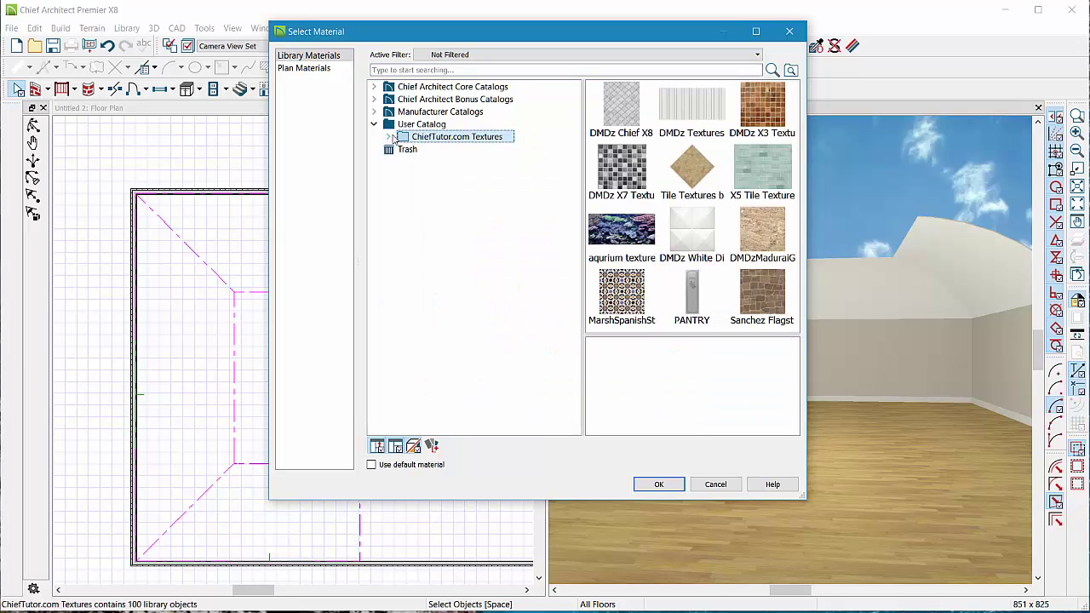
pyautogui.click(391, 138)
pyautogui.click(404, 150)
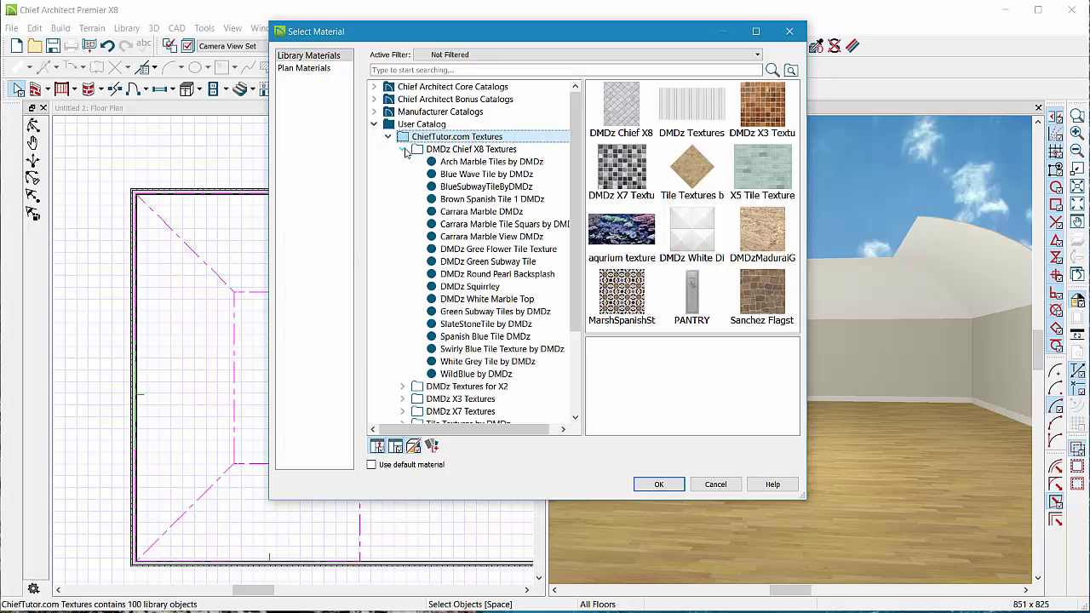
pyautogui.click(494, 378)
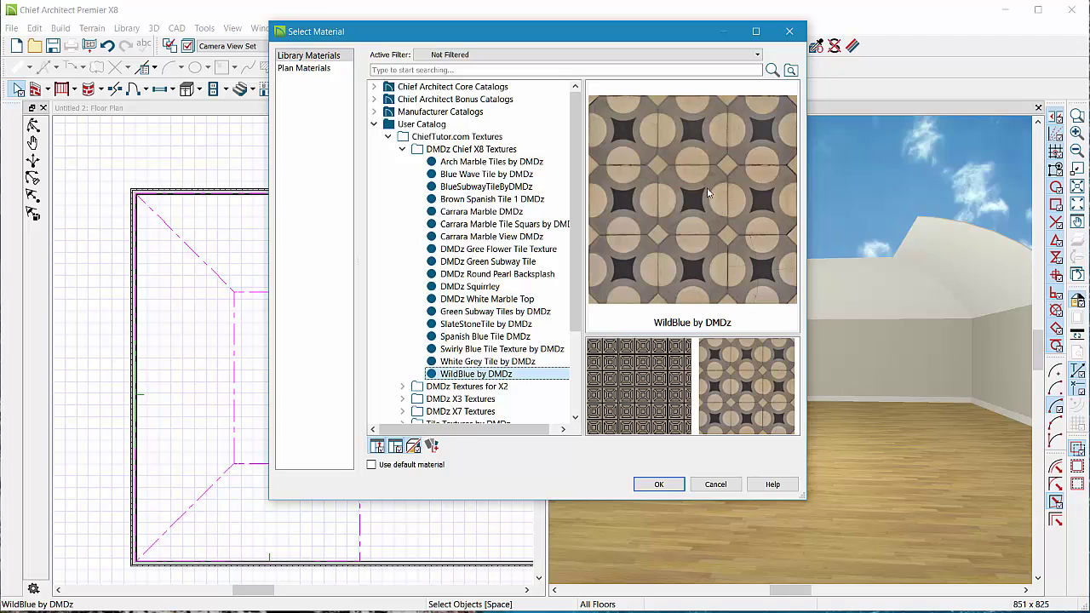
pyautogui.click(657, 484)
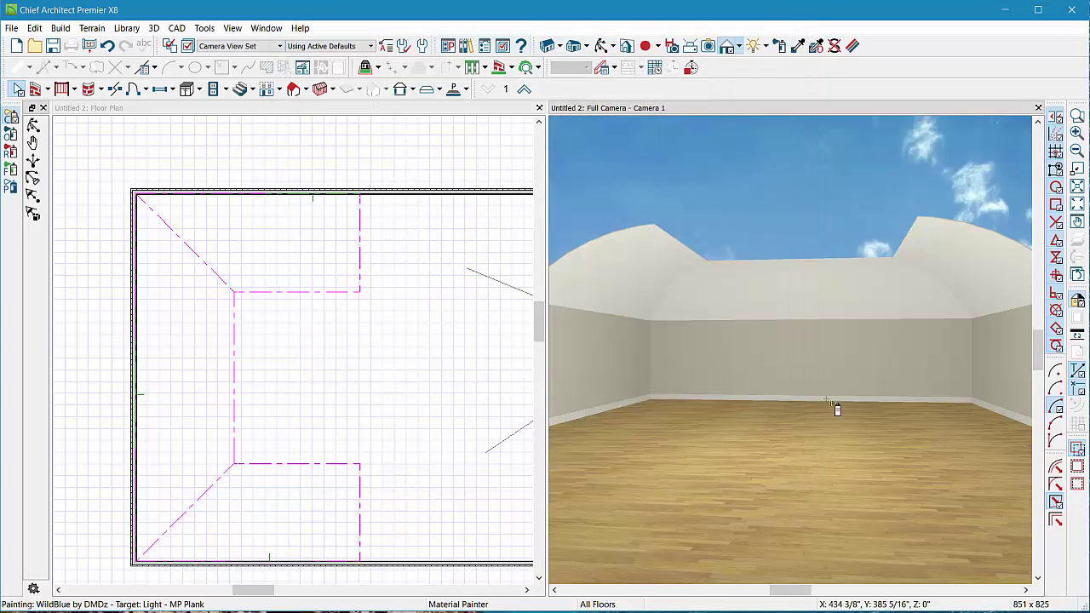
# Step: Paint the curved ceiling planes with WildBlue by DMDz in the 3D camera view
pyautogui.click(958, 264)
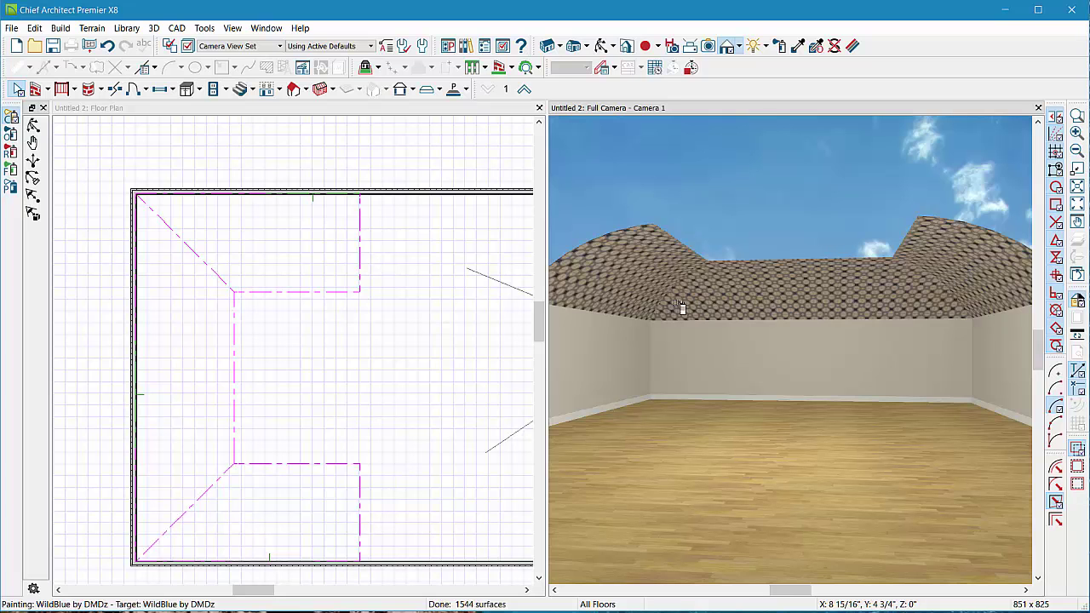
pyautogui.scroll(10, 674, 305)
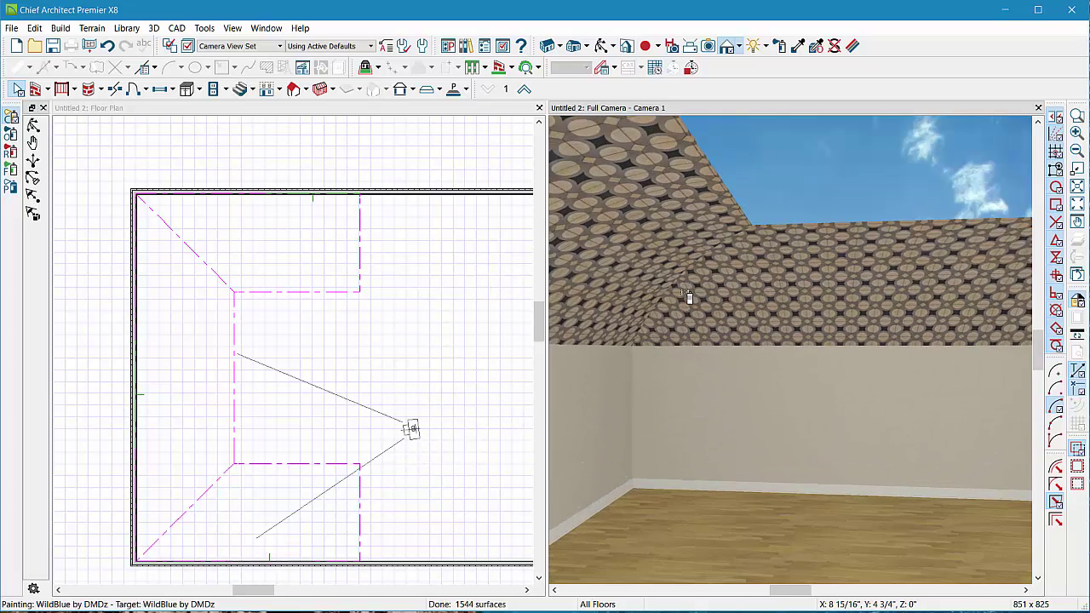
pyautogui.scroll(3, 689, 296)
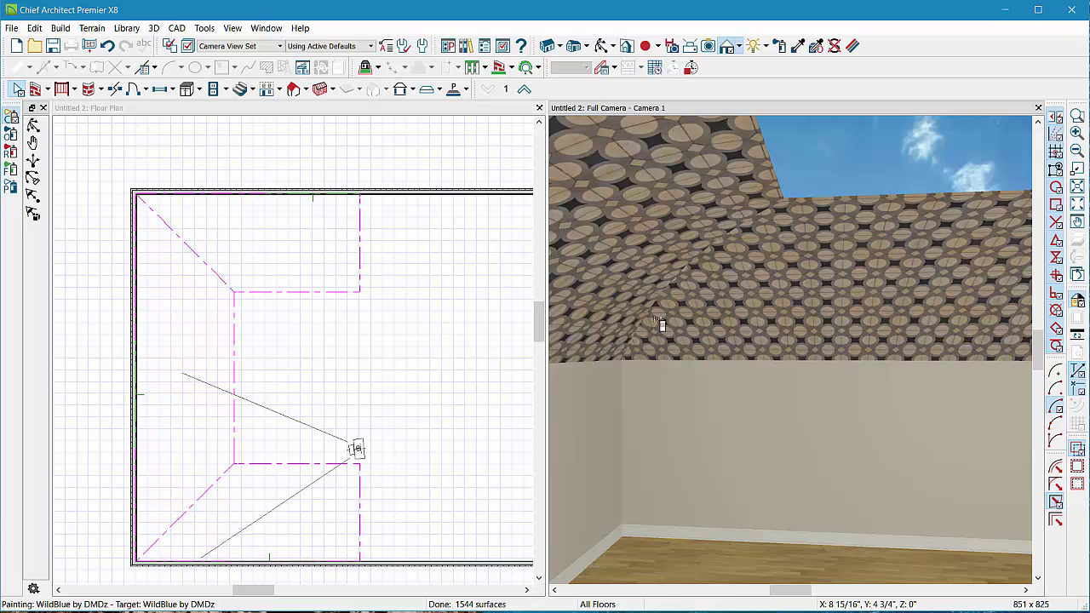
pyautogui.scroll(-10, 661, 332)
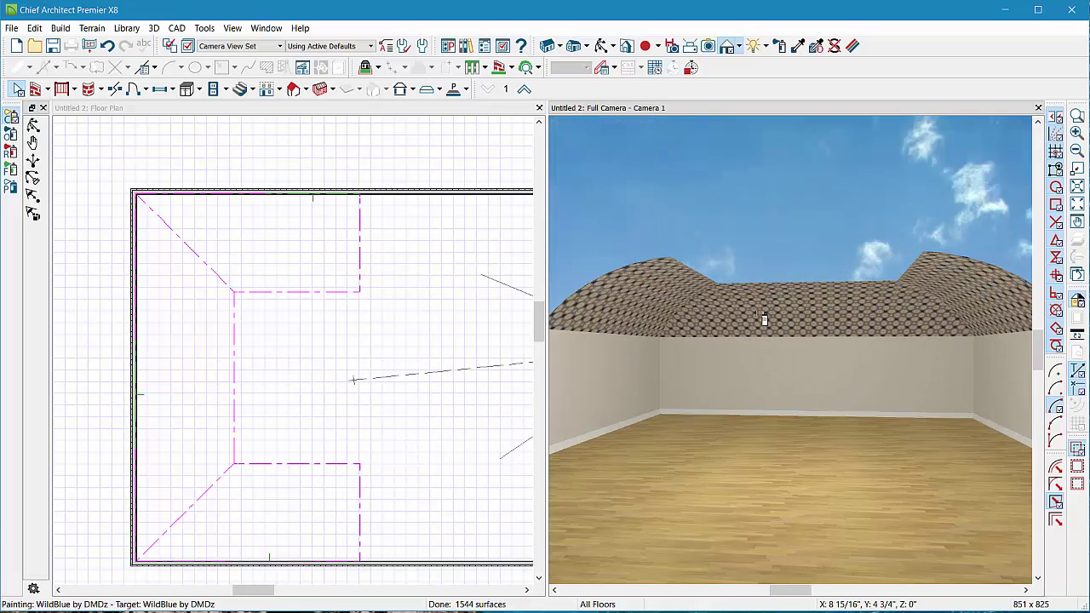
# Step: Draw a new ceiling plane over the middle of the room in the floor plan
pyautogui.click(274, 128)
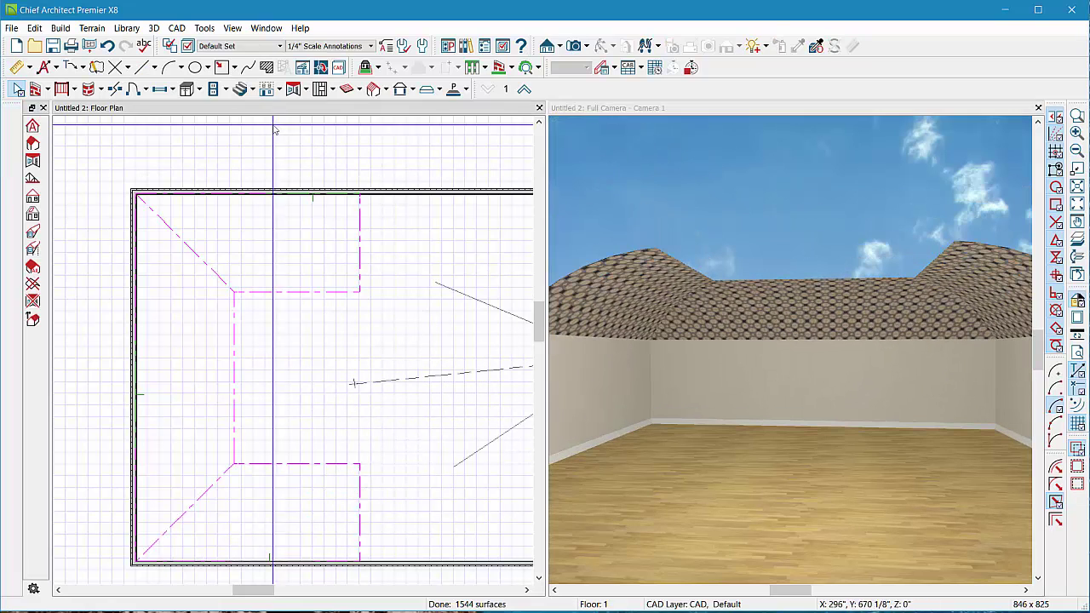
pyautogui.click(294, 89)
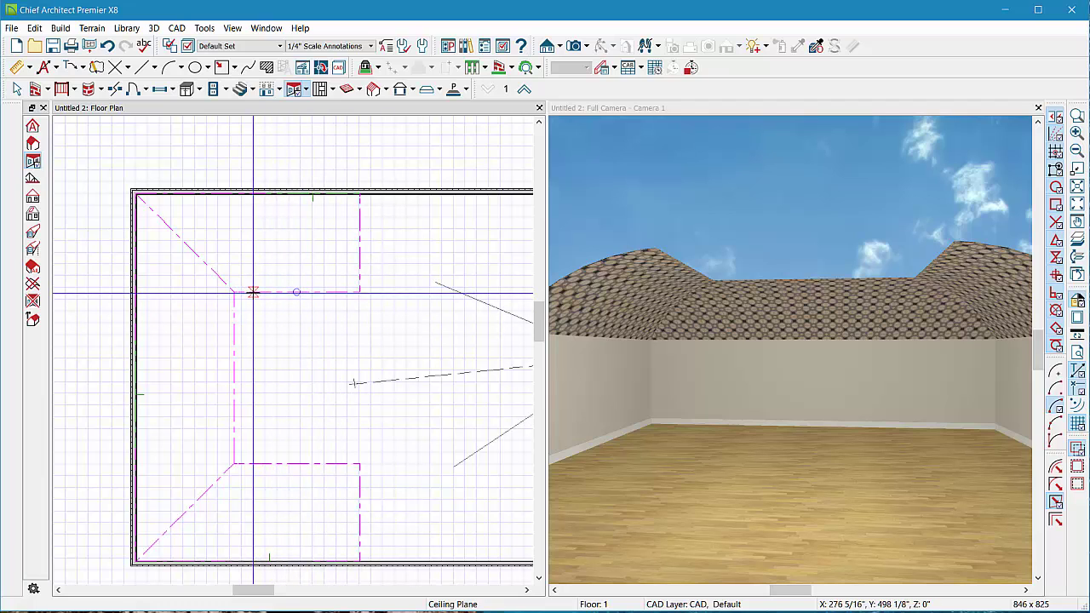
pyautogui.moveTo(251, 292); pyautogui.dragTo(336, 292)
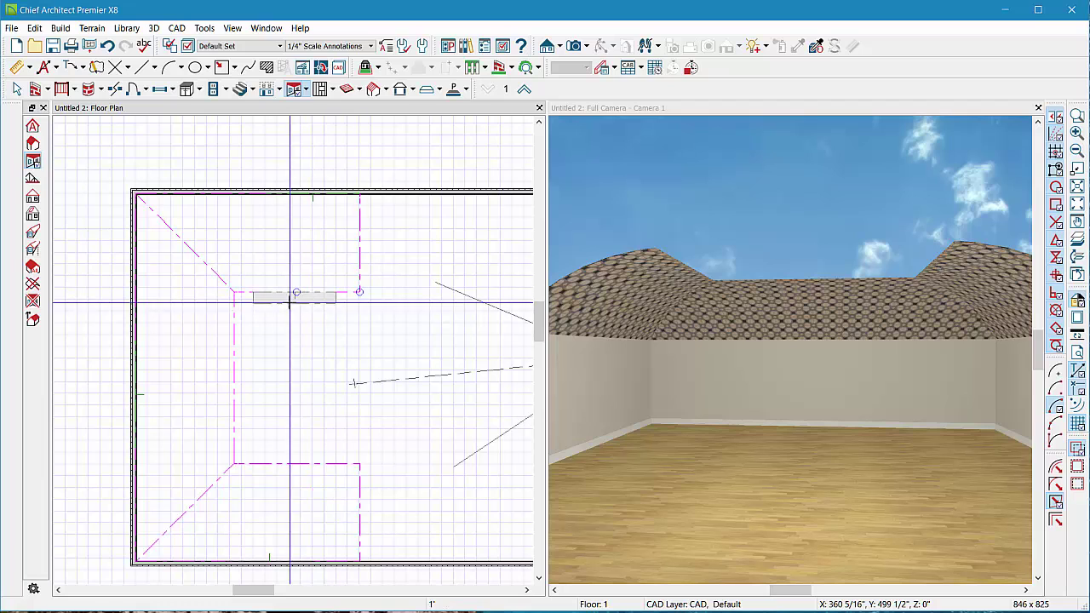
pyautogui.click(296, 464)
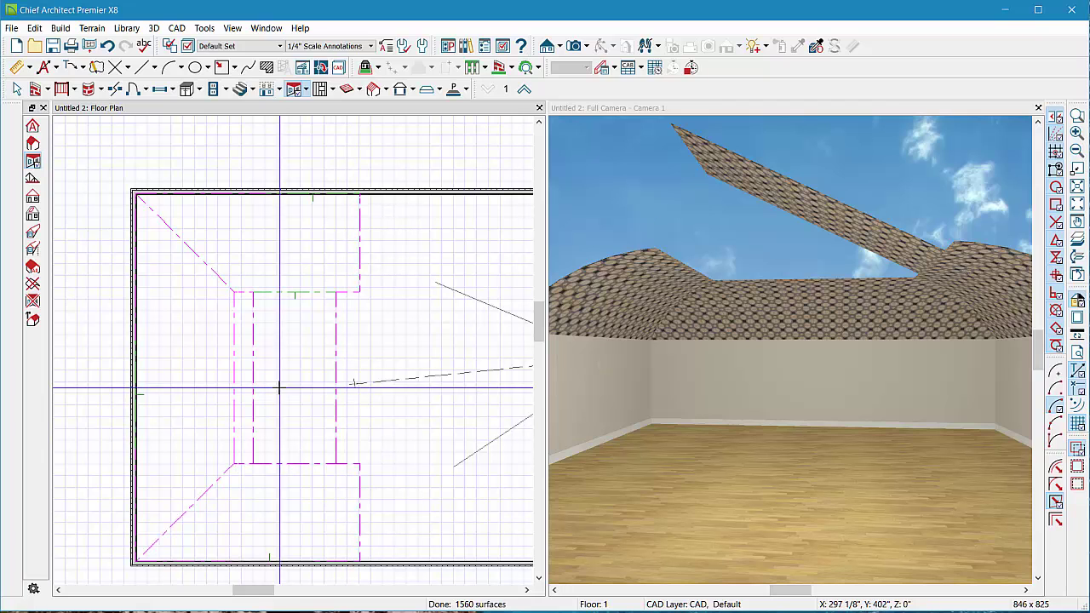
# Step: Widen the central ceiling plane left and right to meet the curved planes, then open its specifications
pyautogui.click(252, 357)
pyautogui.scroll(1, 252, 357)
pyautogui.scroll(1, 252, 357)
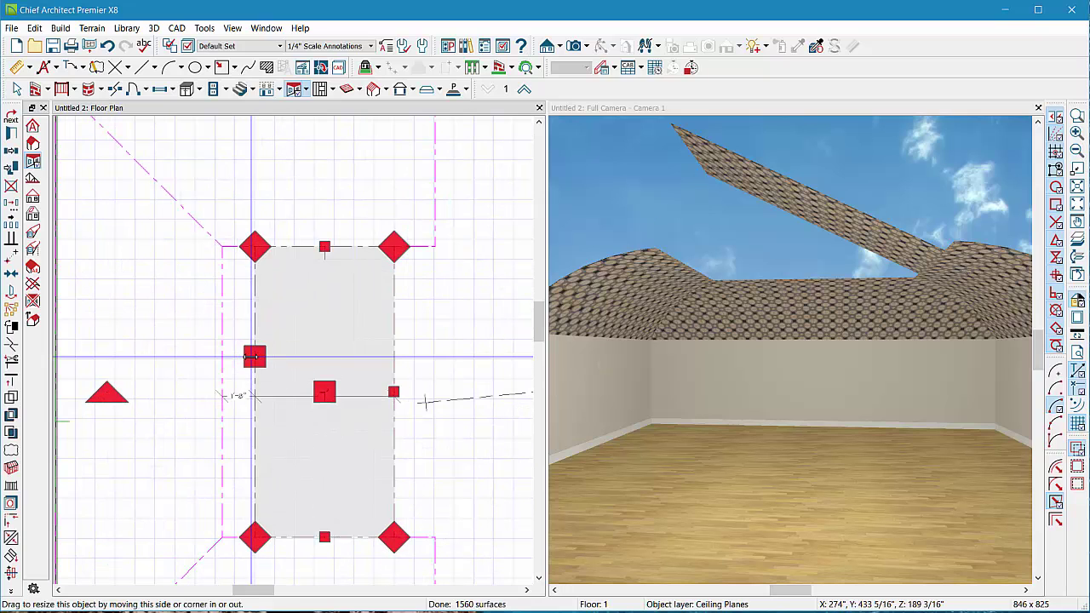
pyautogui.moveTo(253, 358); pyautogui.dragTo(223, 358)
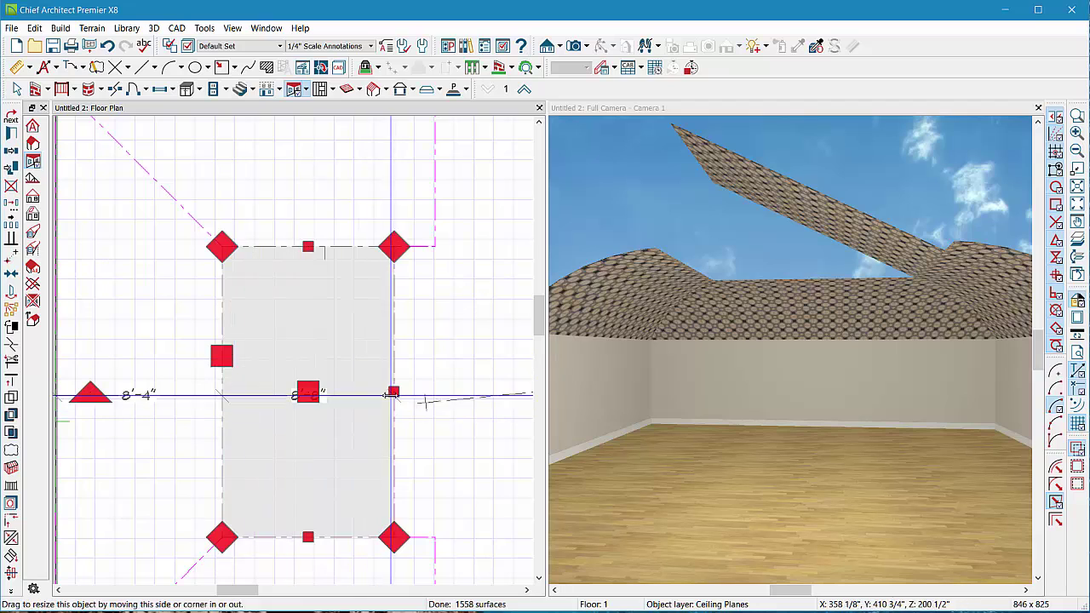
pyautogui.moveTo(394, 391); pyautogui.dragTo(435, 232)
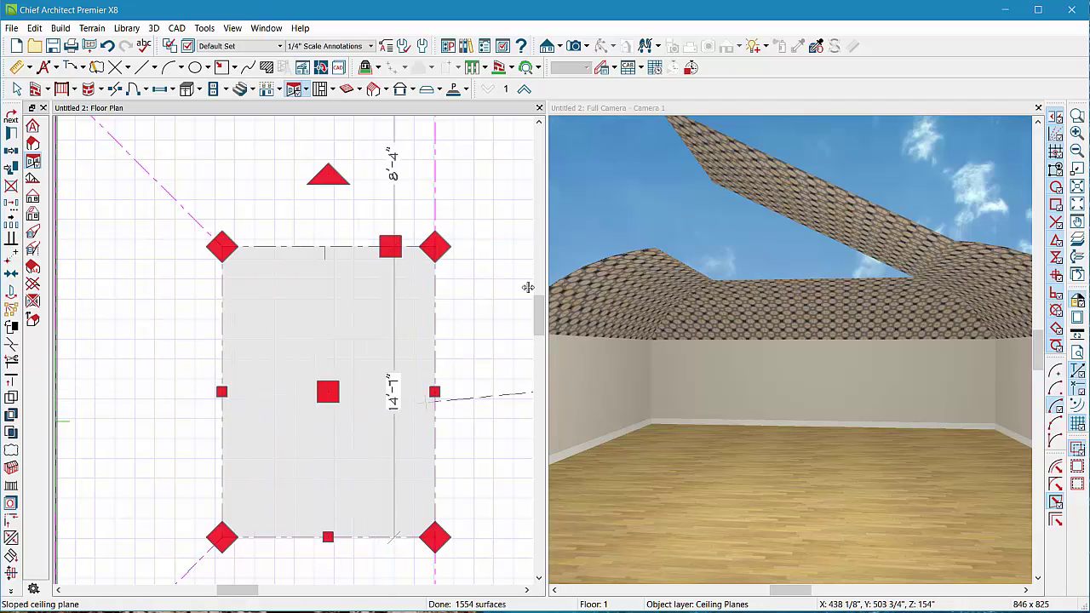
pyautogui.click(11, 134)
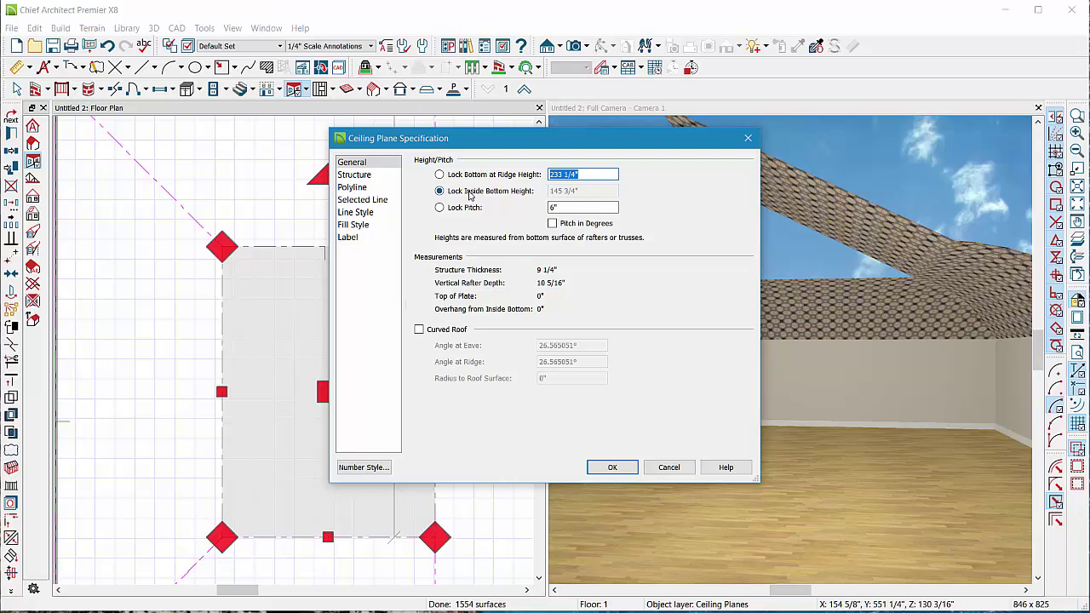
pyautogui.press('Tab')
# Step: Apply the 0" pitch to the central plane and orbit the 3D view to inspect the ceiling
pyautogui.press('Return')
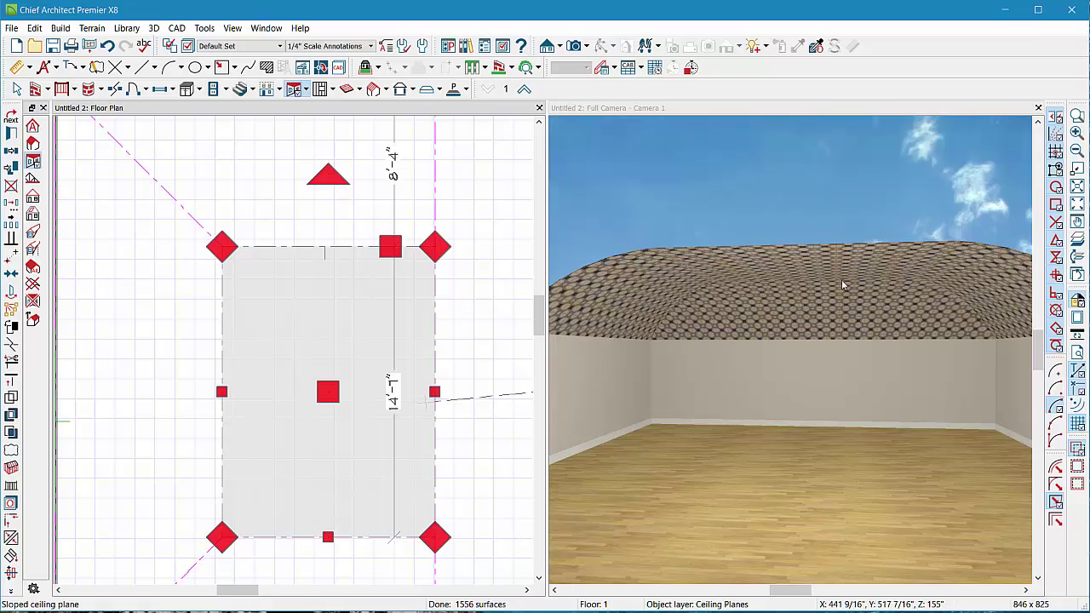
pyautogui.click(596, 109)
pyautogui.click(604, 45)
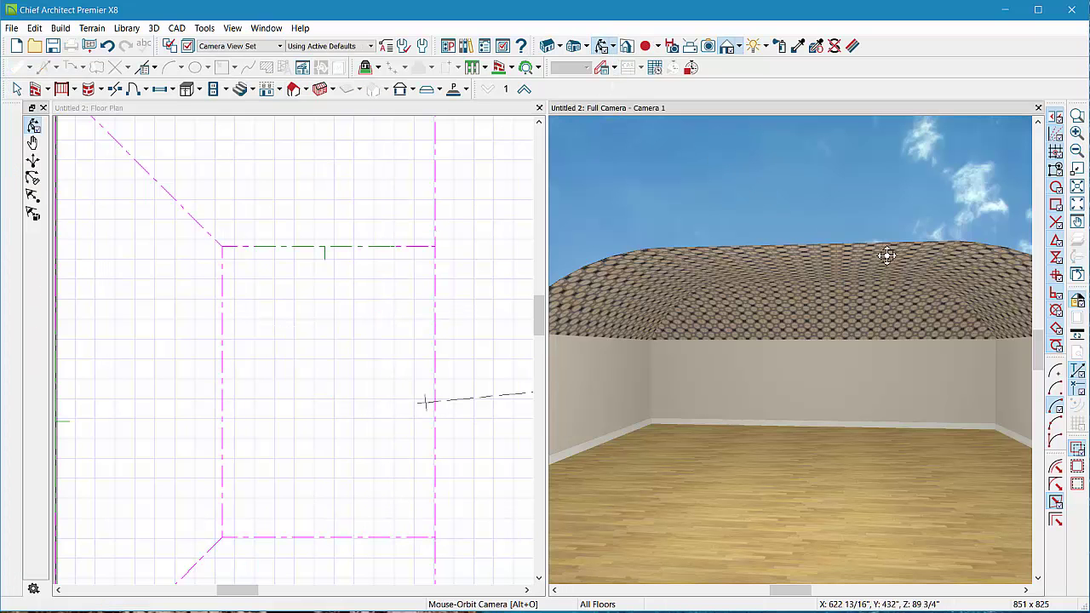
pyautogui.moveTo(869, 243); pyautogui.dragTo(783, 338)
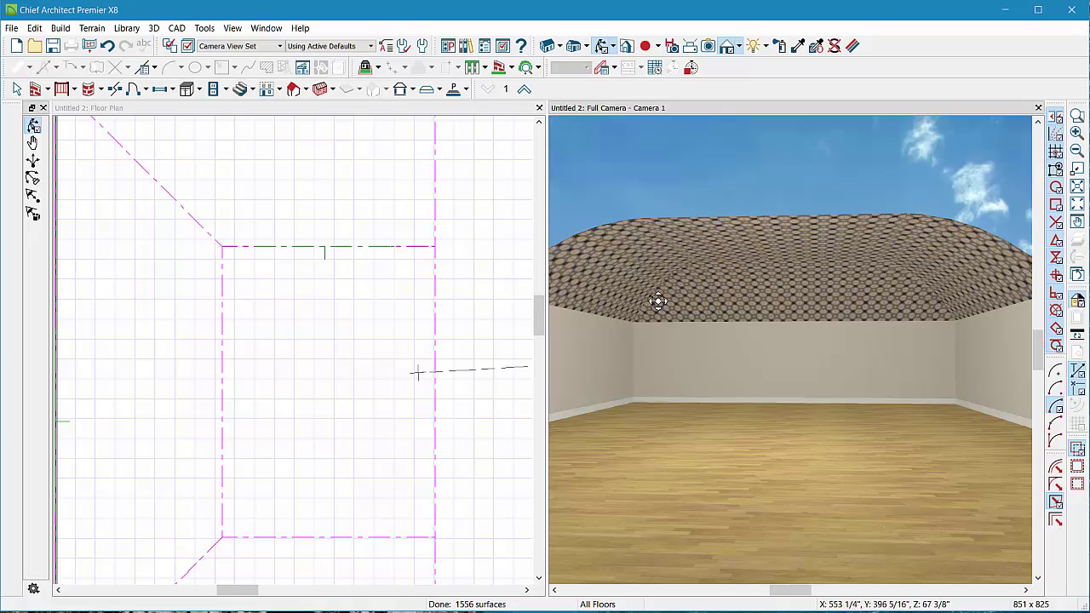
# Step: Select the left and right curved ceiling planes in 3D and set their Angle at Eave to 55°
pyautogui.press('space')
pyautogui.click(637, 275)
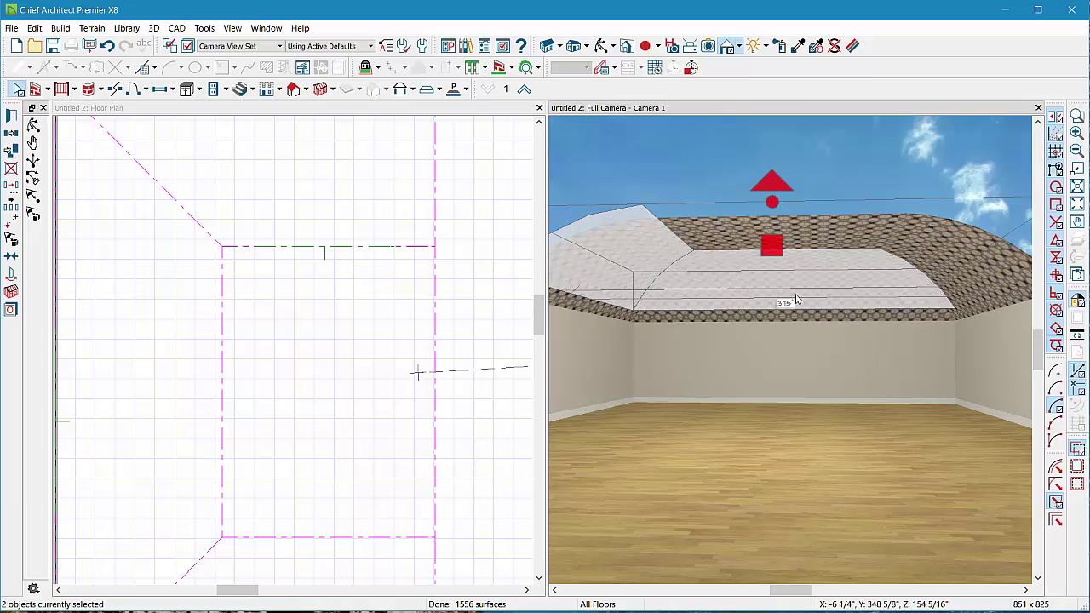
pyautogui.keyDown('shift'); pyautogui.click(965, 258); pyautogui.keyUp('shift')
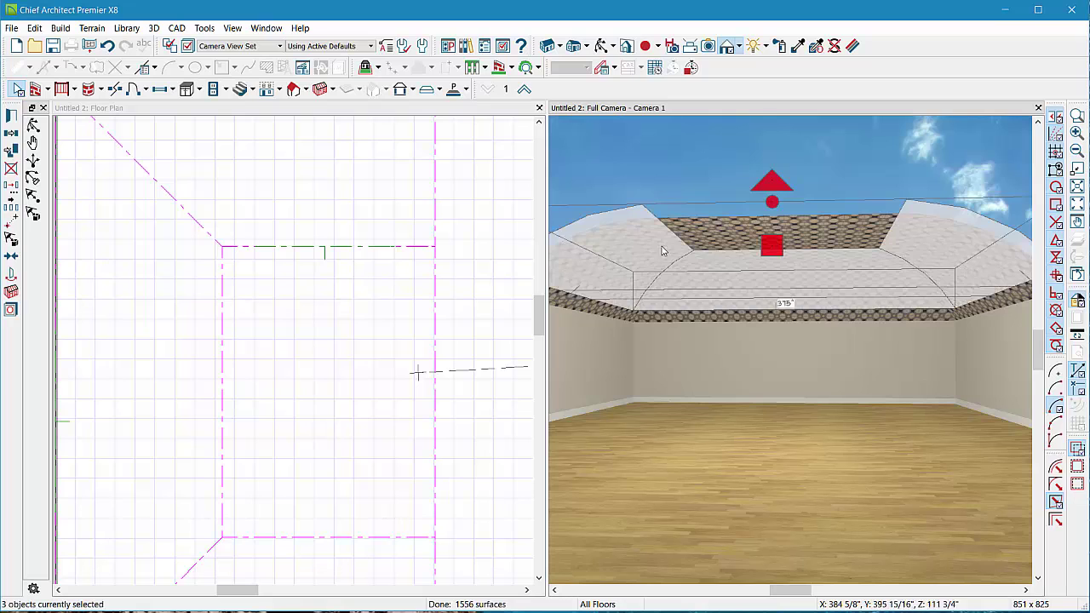
pyautogui.doubleClick(627, 249)
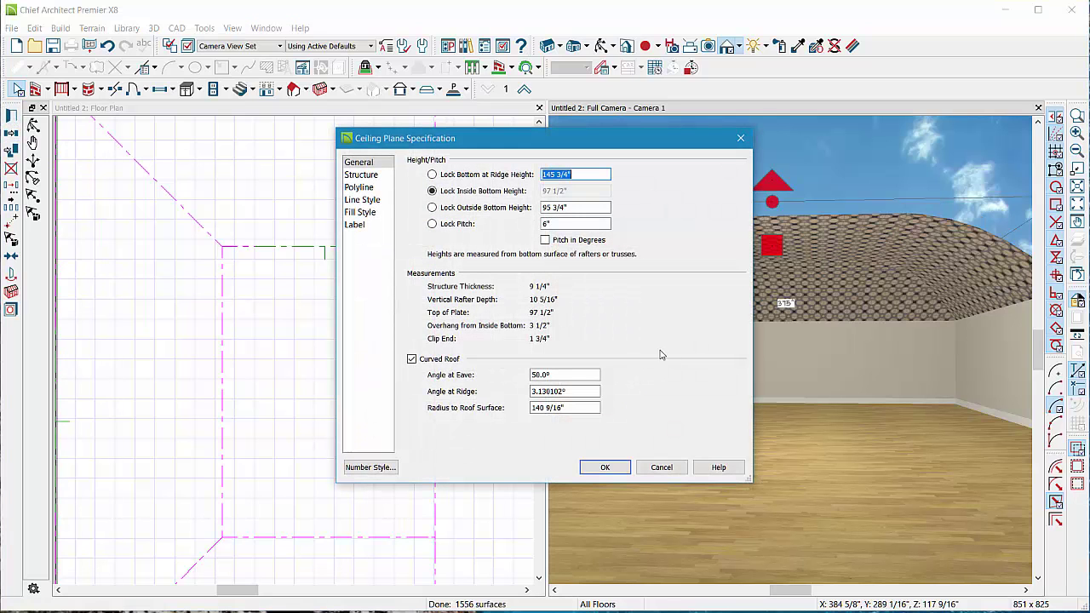
pyautogui.click(534, 375)
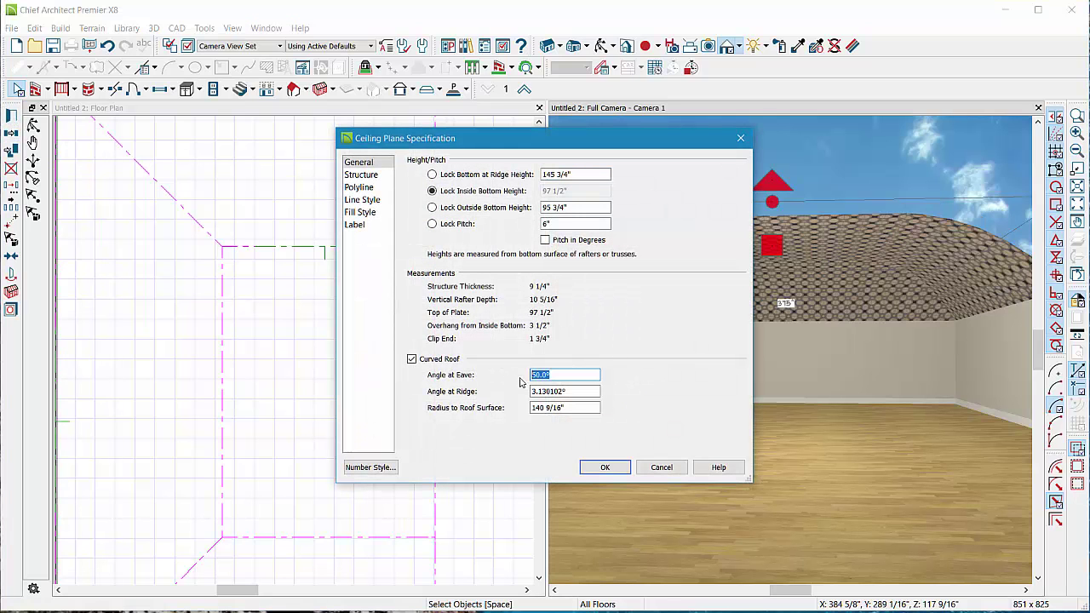
pyautogui.write('55')
pyautogui.press('Return')
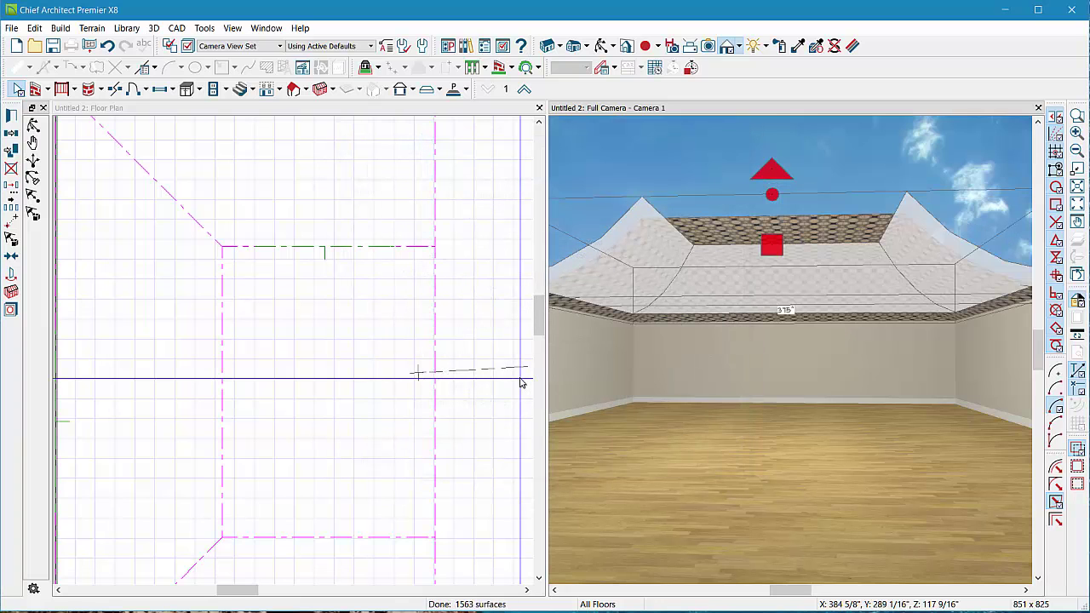
pyautogui.press('Escape')
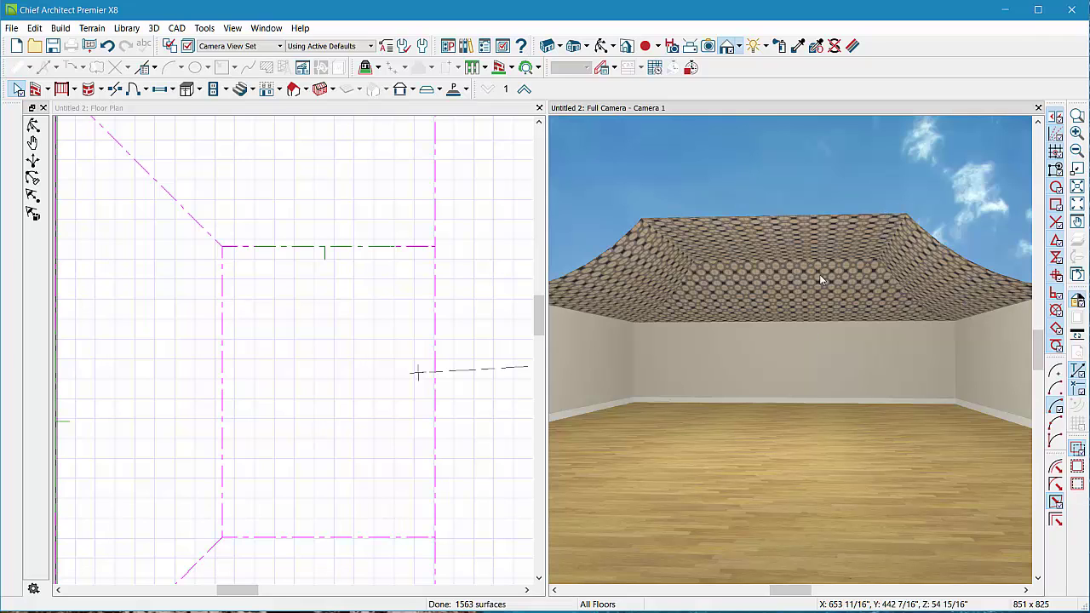
pyautogui.click(801, 246)
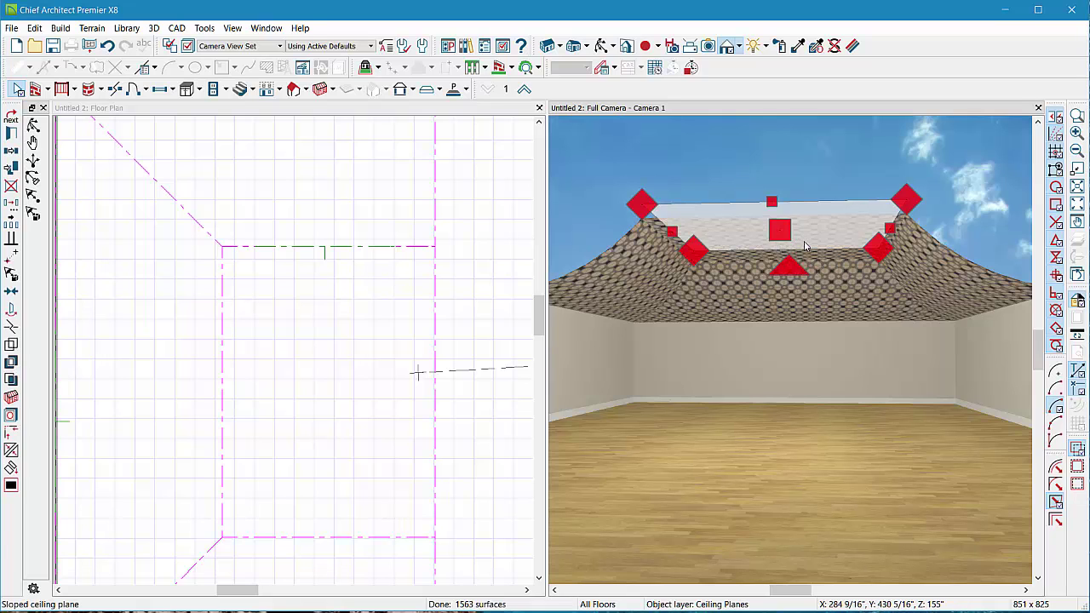
pyautogui.doubleClick(603, 241)
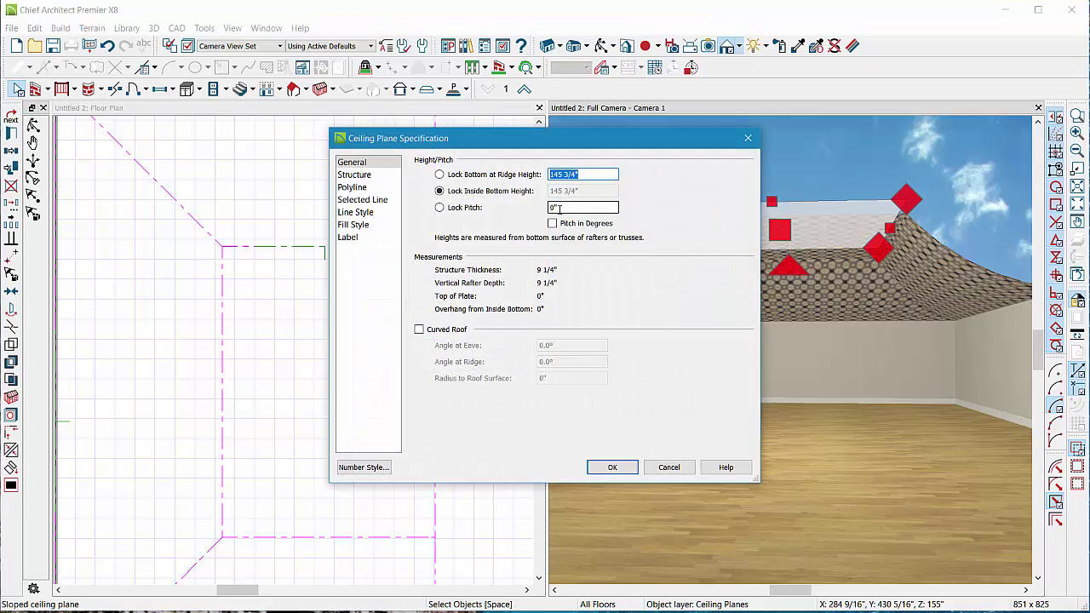
pyautogui.click(419, 329)
pyautogui.press('Tab')
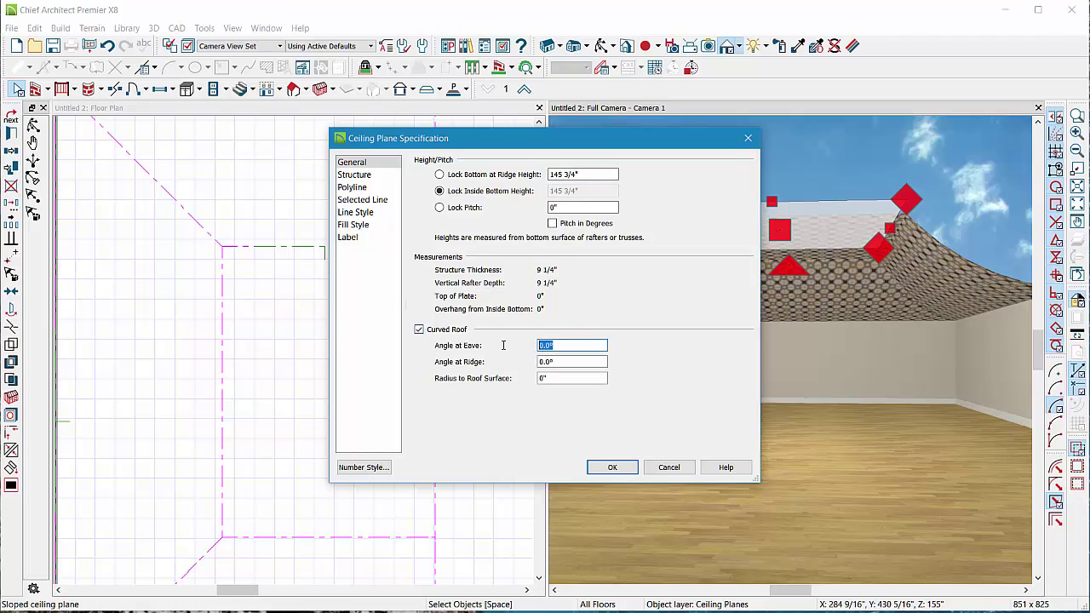
pyautogui.press('Return')
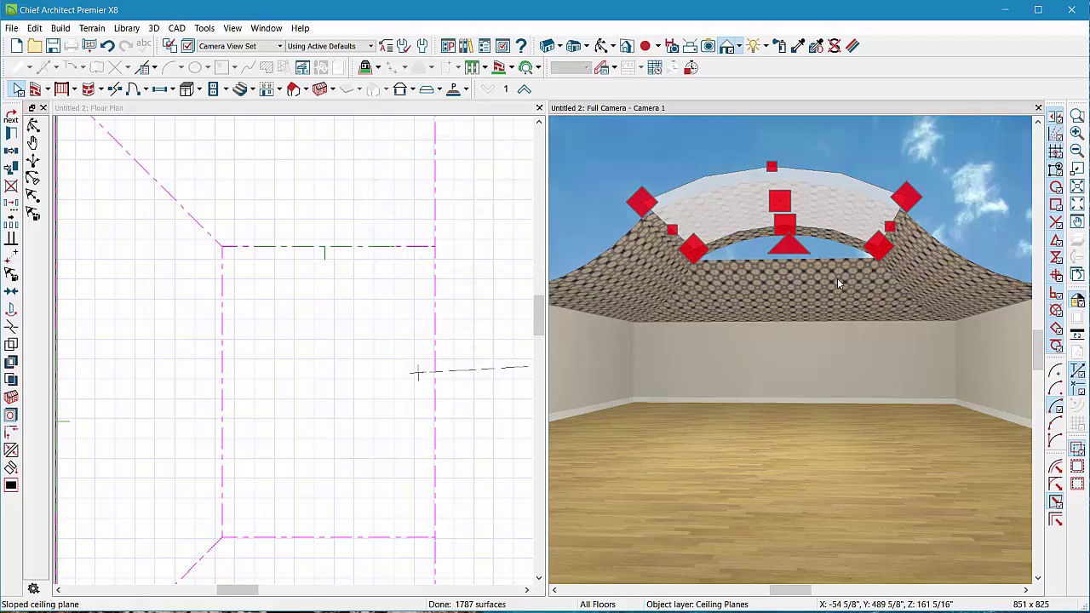
pyautogui.click(679, 170)
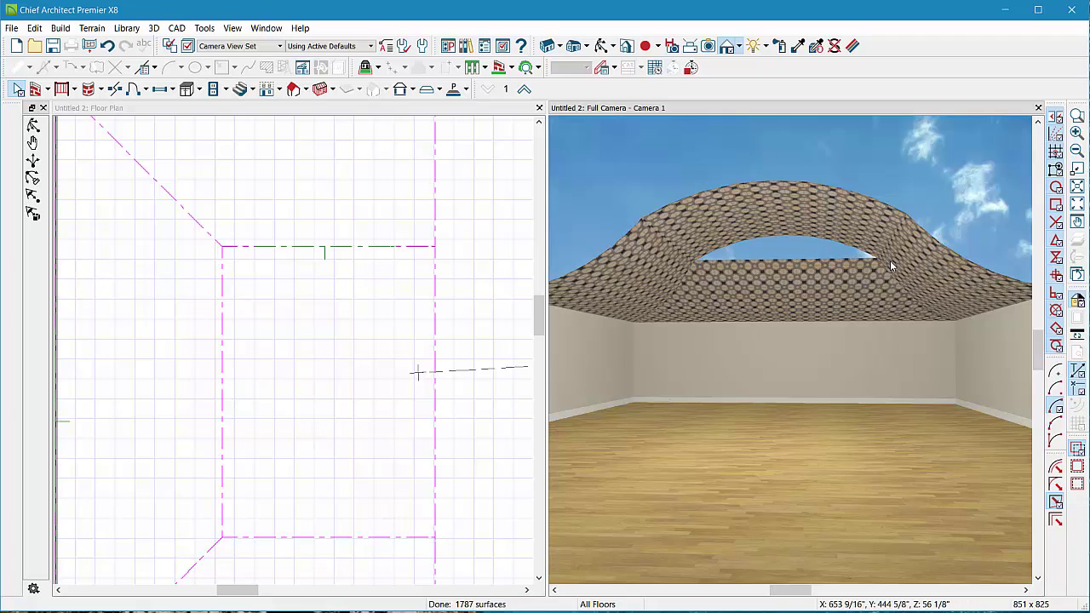
pyautogui.doubleClick(751, 220)
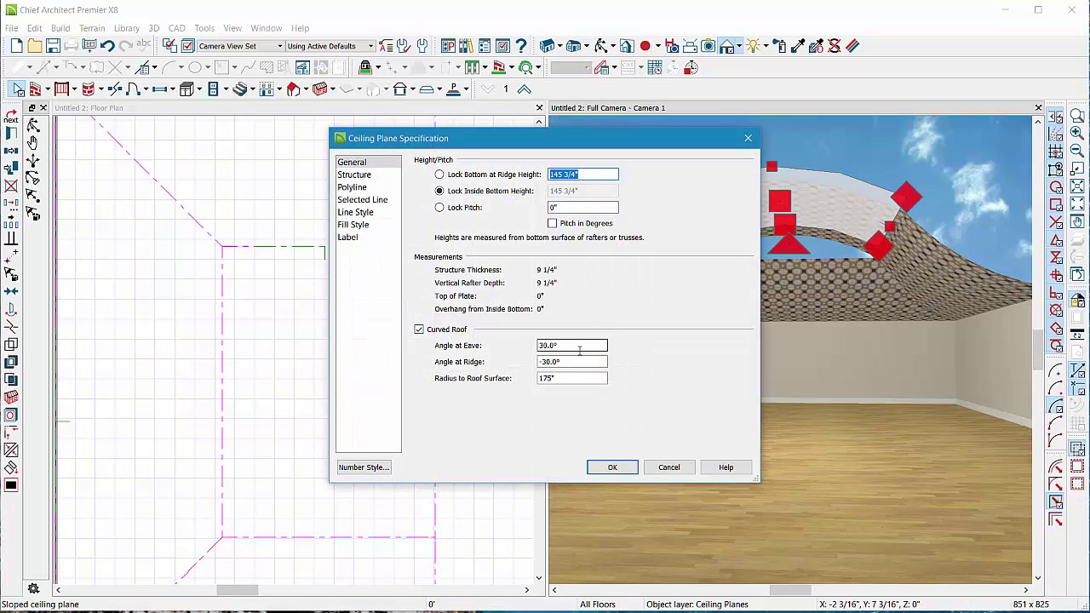
pyautogui.click(419, 329)
pyautogui.click(612, 466)
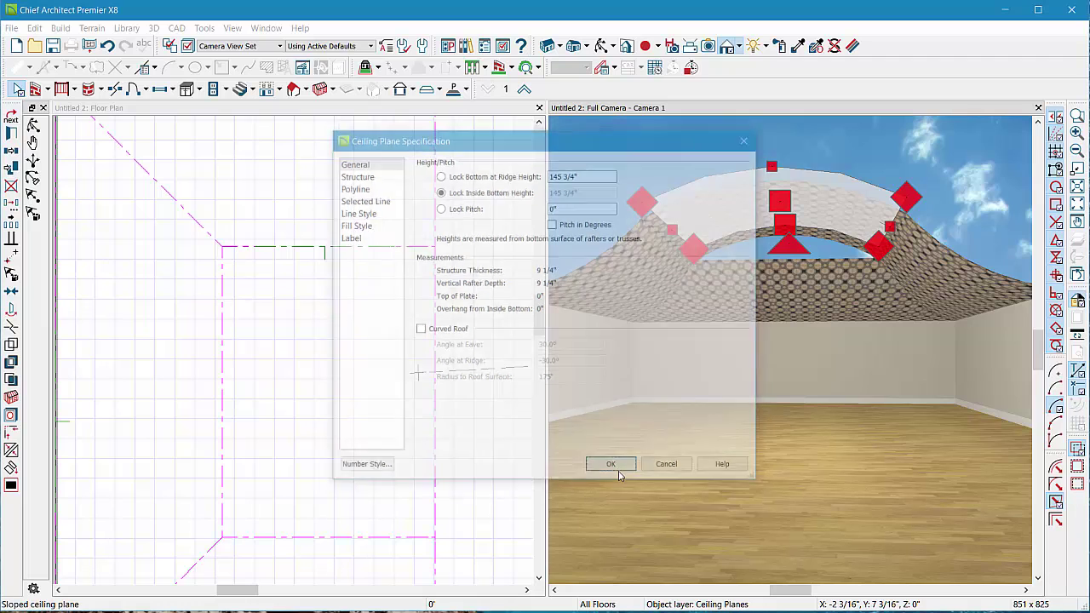
# Step: Draw a new ceiling plane across the room from the top wall to the bottom wall
pyautogui.press('Escape')
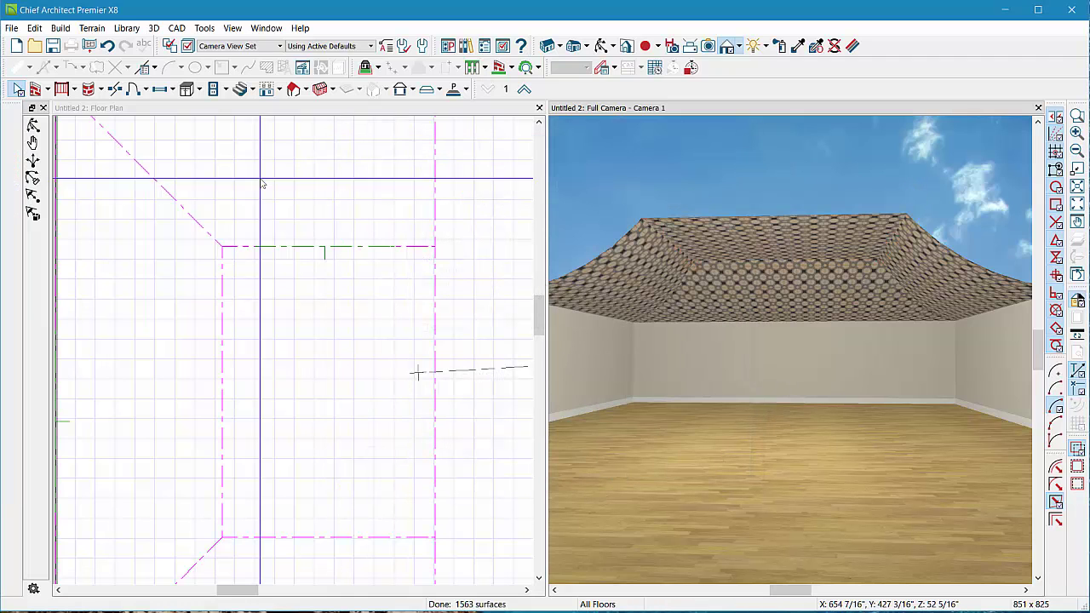
pyautogui.scroll(-3, 149, 245)
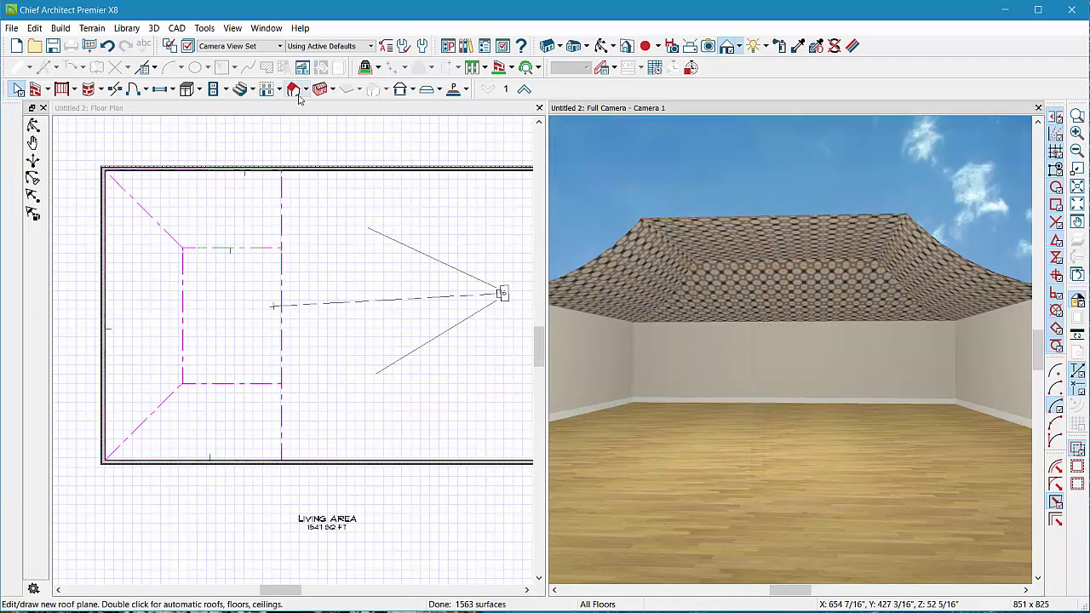
pyautogui.click(307, 90)
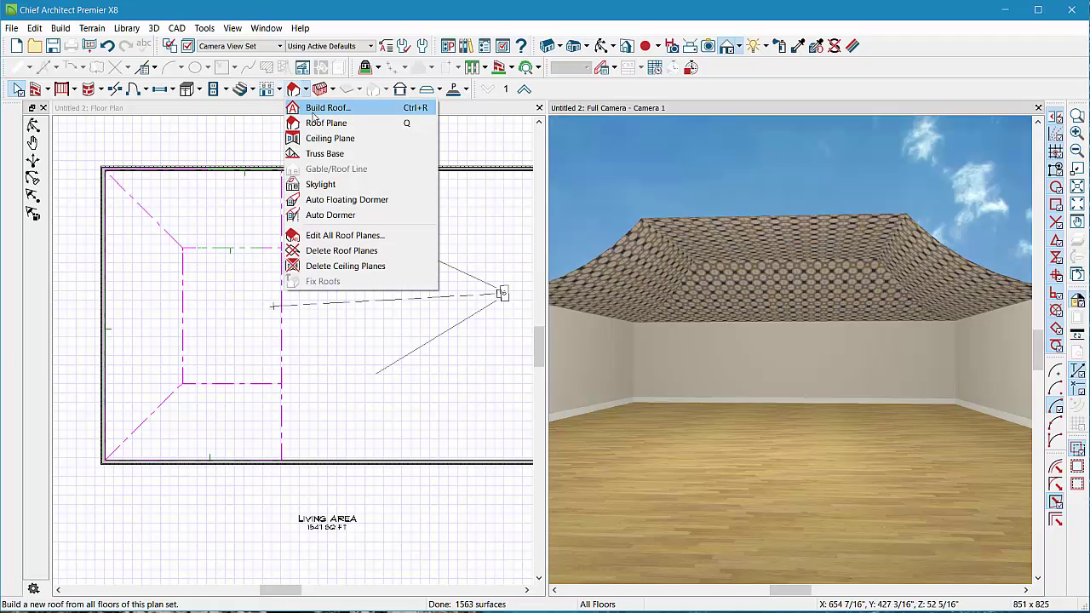
pyautogui.click(324, 139)
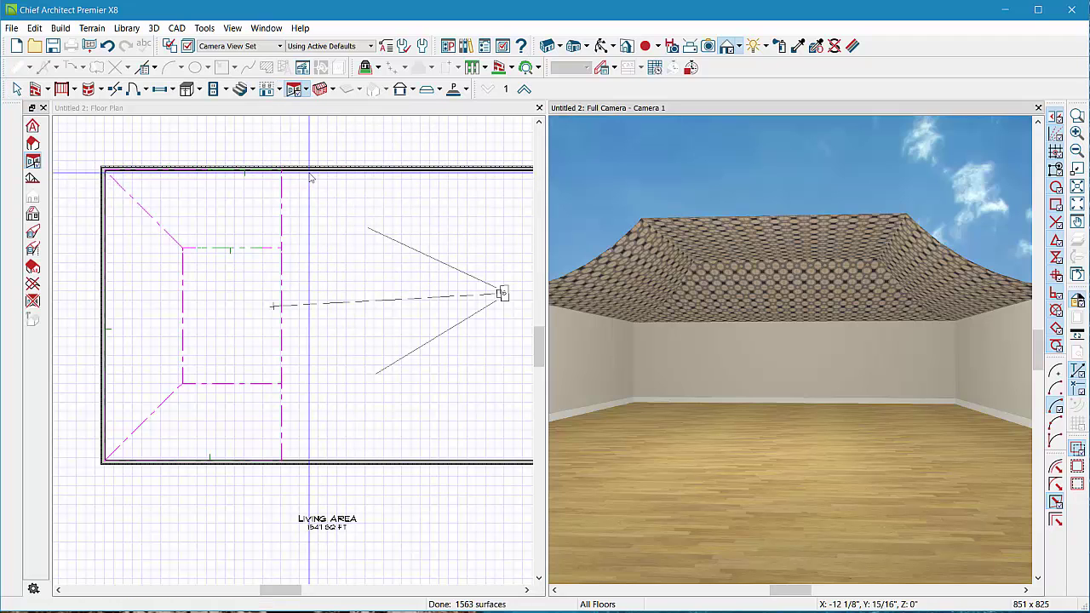
pyautogui.scroll(3, 309, 167)
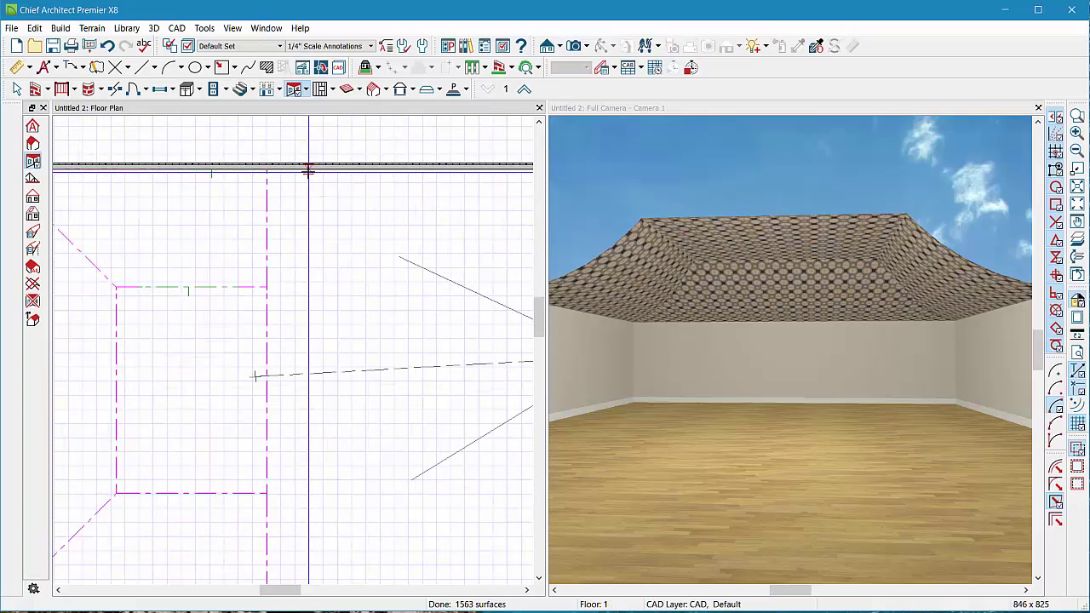
pyautogui.scroll(-4, 309, 169)
pyautogui.moveTo(384, 173); pyautogui.dragTo(345, 443)
pyautogui.moveTo(758, 333); pyautogui.dragTo(818, 274)
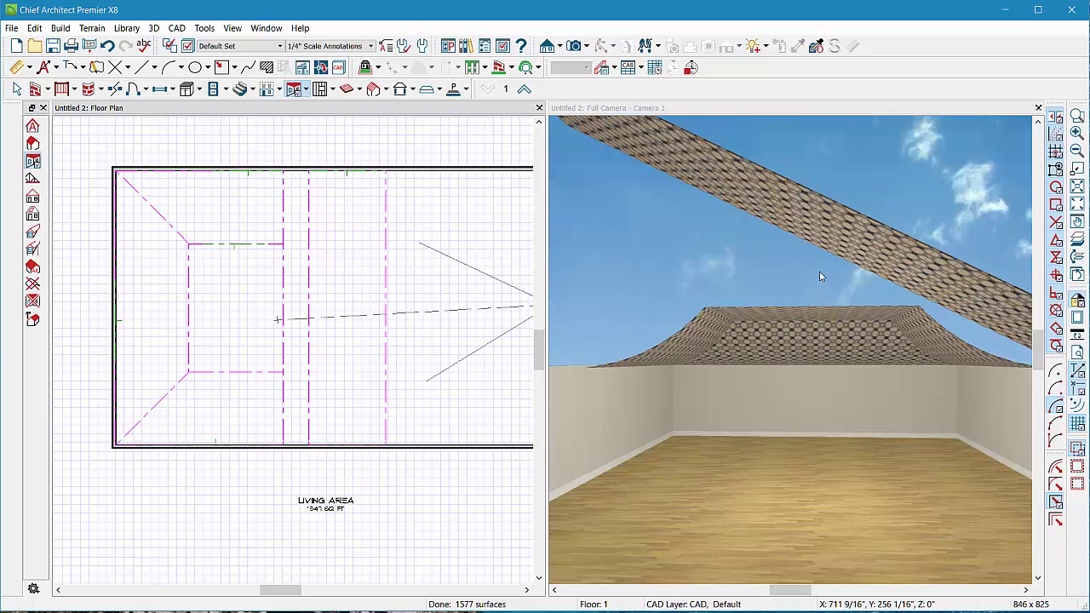
# Step: Set the new ceiling plane's pitch to 0"
pyautogui.doubleClick(383, 261)
pyautogui.doubleClick(570, 224)
pyautogui.write('0')
pyautogui.press('Return')
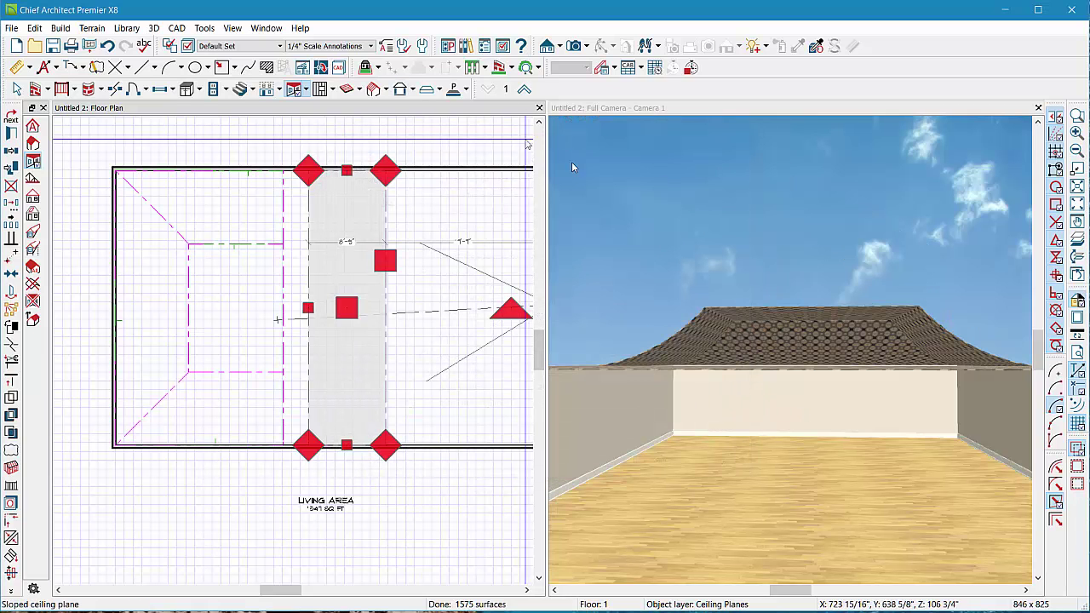
# Step: Make the new central ceiling plane a curved arch with a 45° Angle at Eave
pyautogui.click(645, 219)
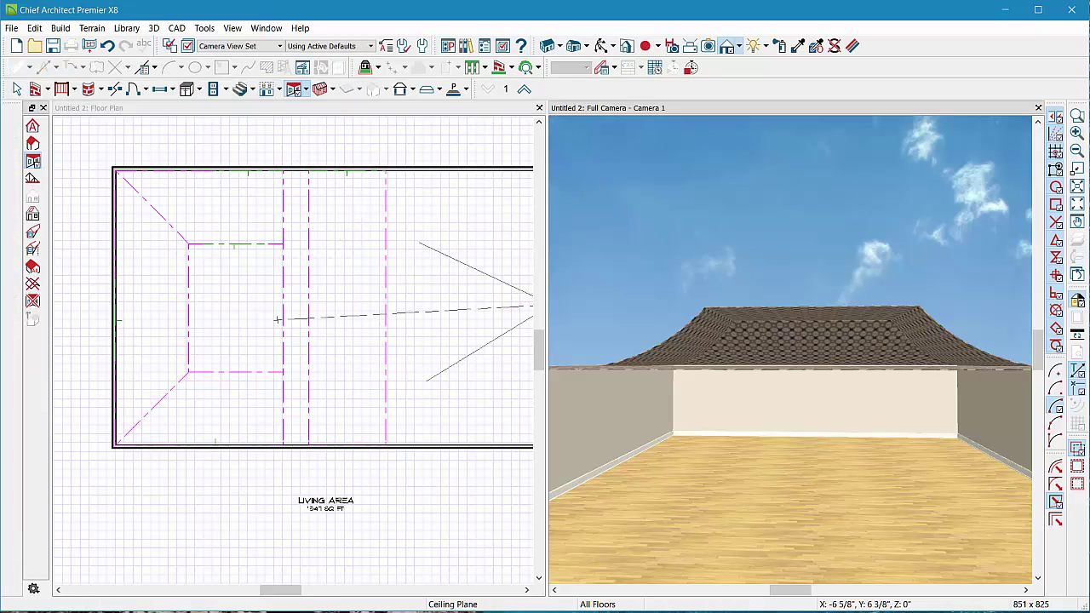
pyautogui.click(603, 45)
pyautogui.moveTo(815, 478); pyautogui.dragTo(716, 348)
pyautogui.doubleClick(735, 283)
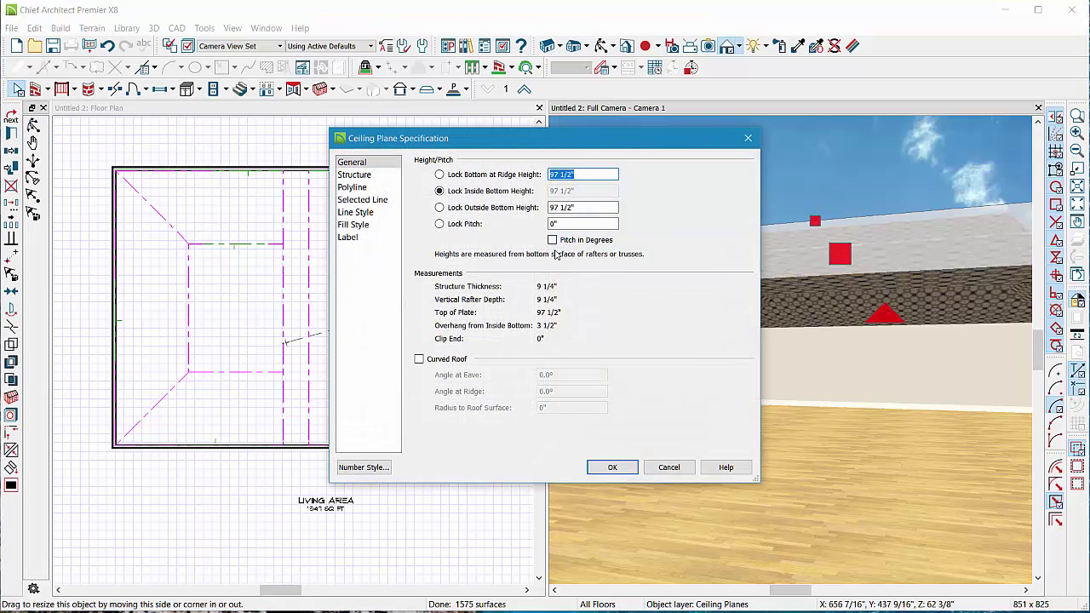
pyautogui.click(420, 360)
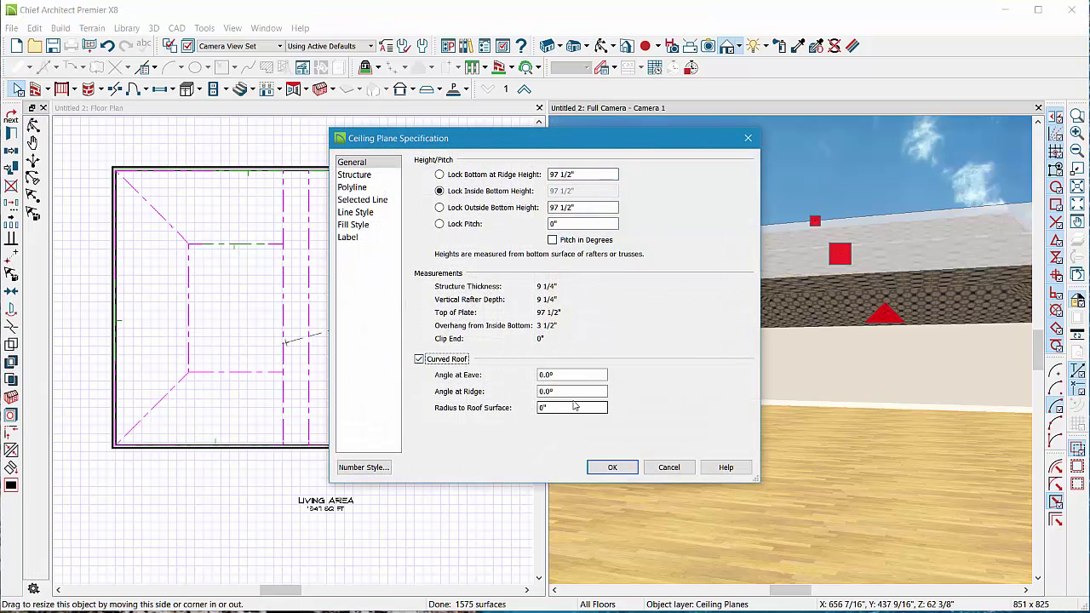
pyautogui.press('Tab')
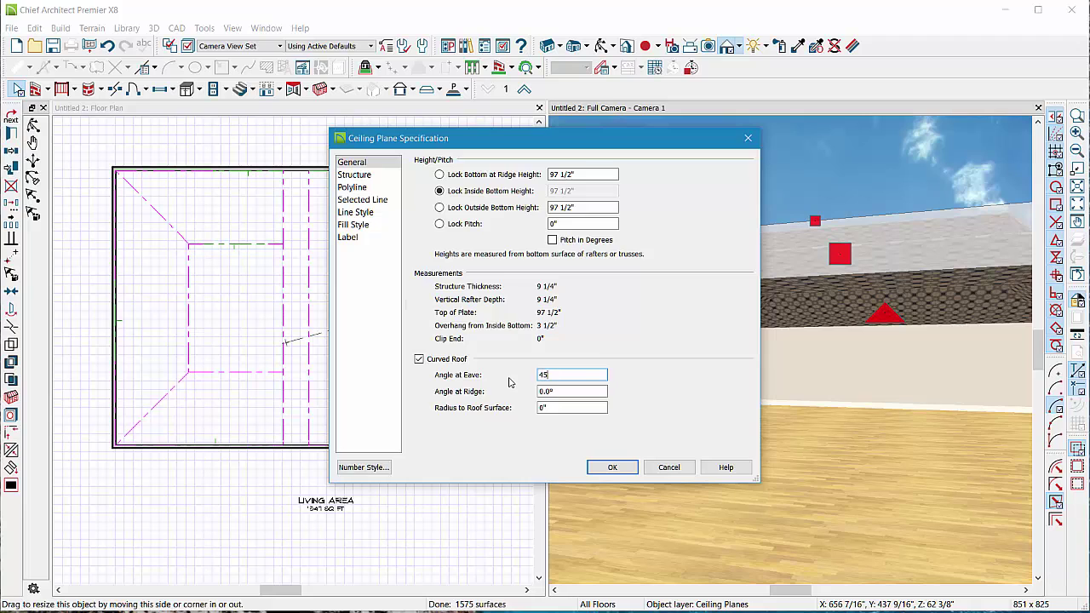
pyautogui.write('45')
pyautogui.press('Return')
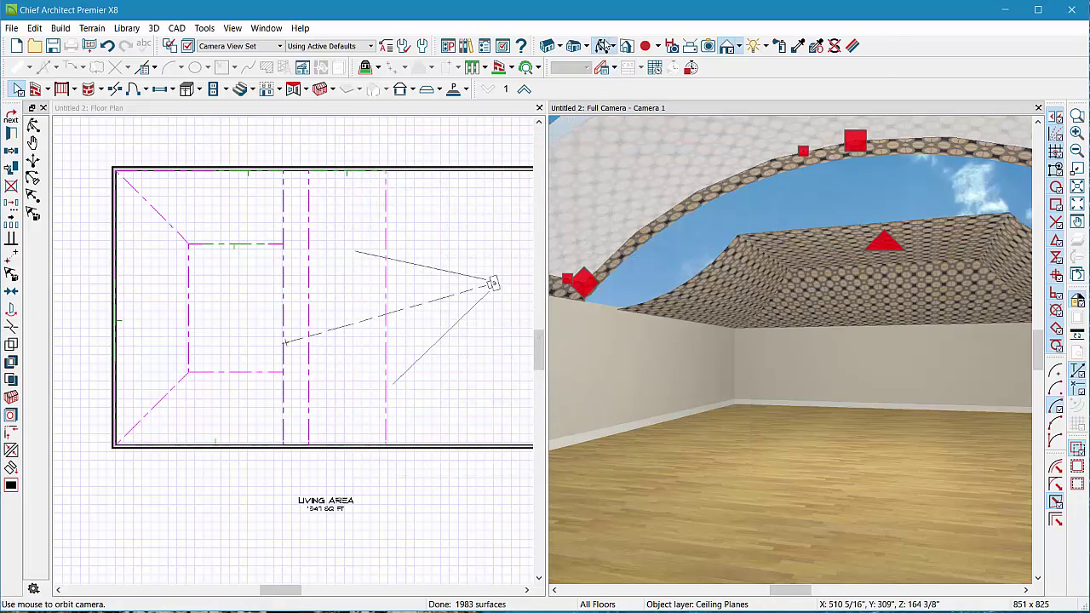
pyautogui.click(601, 45)
pyautogui.moveTo(818, 339); pyautogui.dragTo(932, 274)
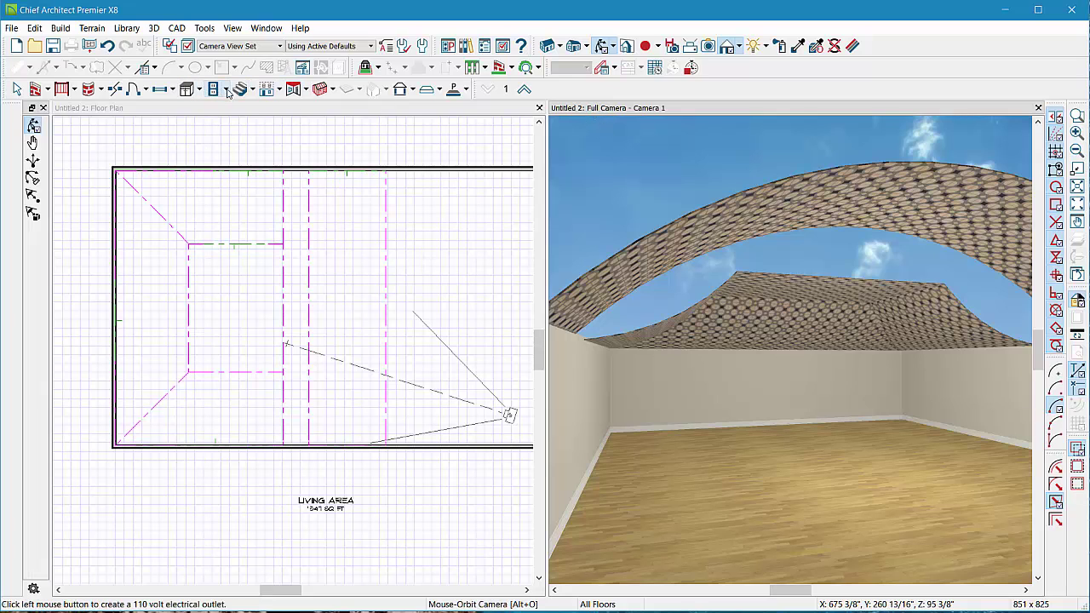
# Step: Place eight light fixtures across the arched and hip ceilings in the 3D camera view
pyautogui.click(226, 90)
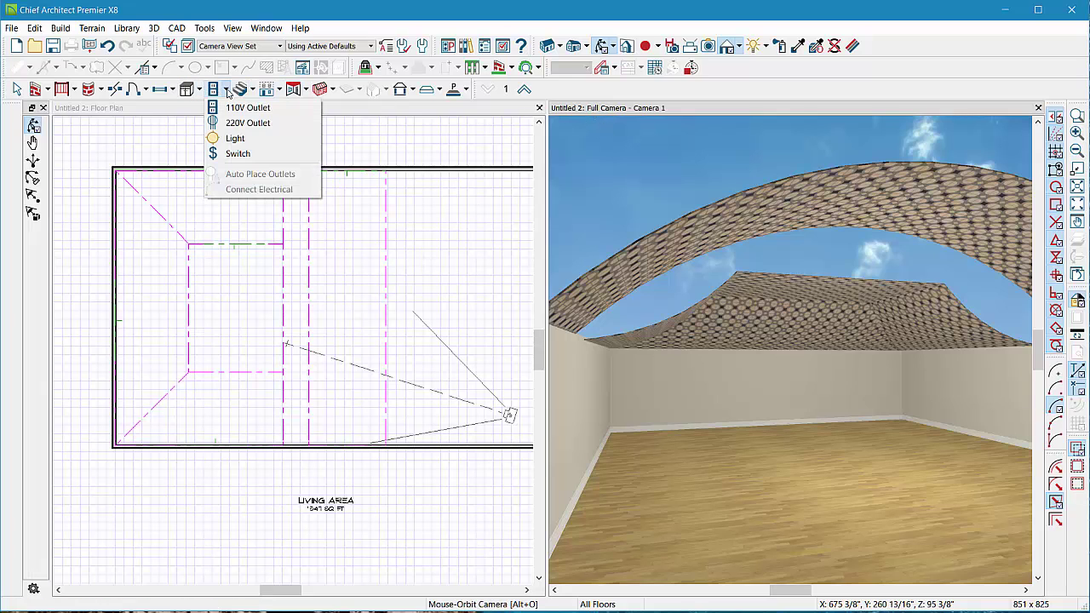
pyautogui.click(242, 138)
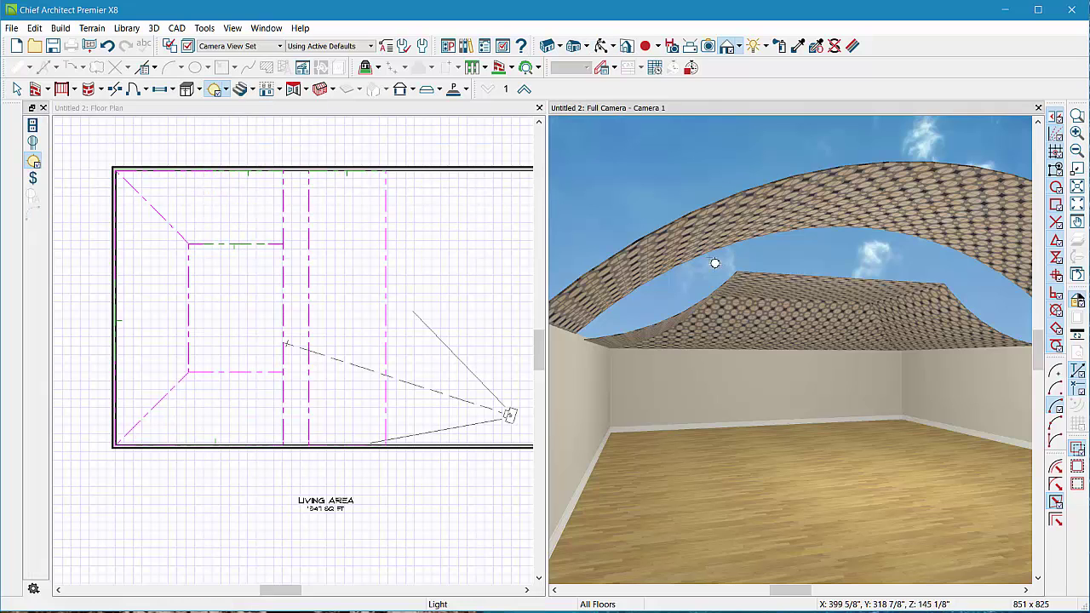
pyautogui.click(869, 204)
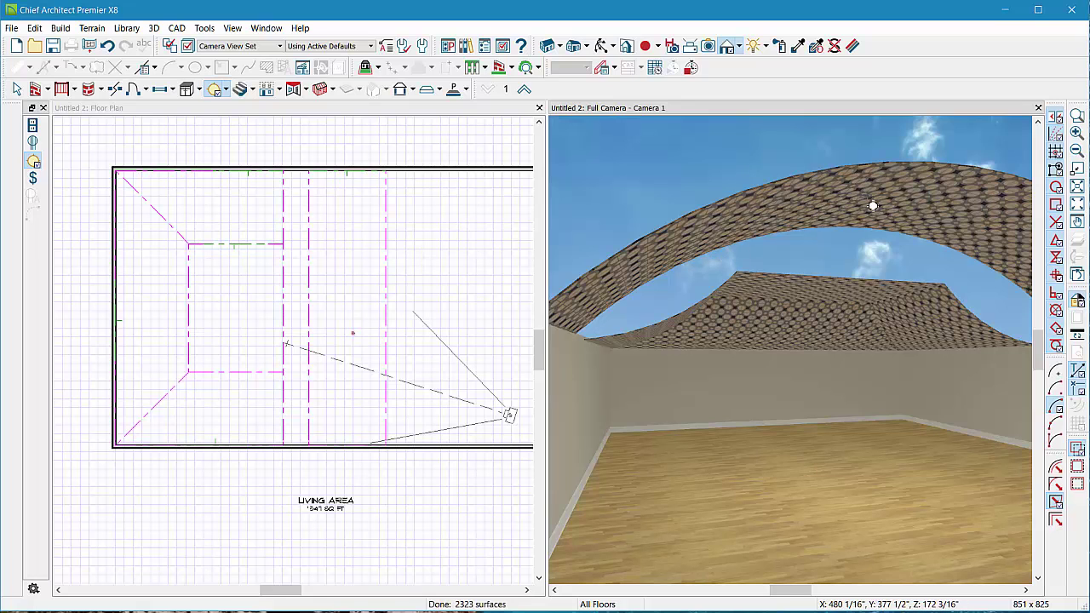
pyautogui.scroll(3, 875, 277)
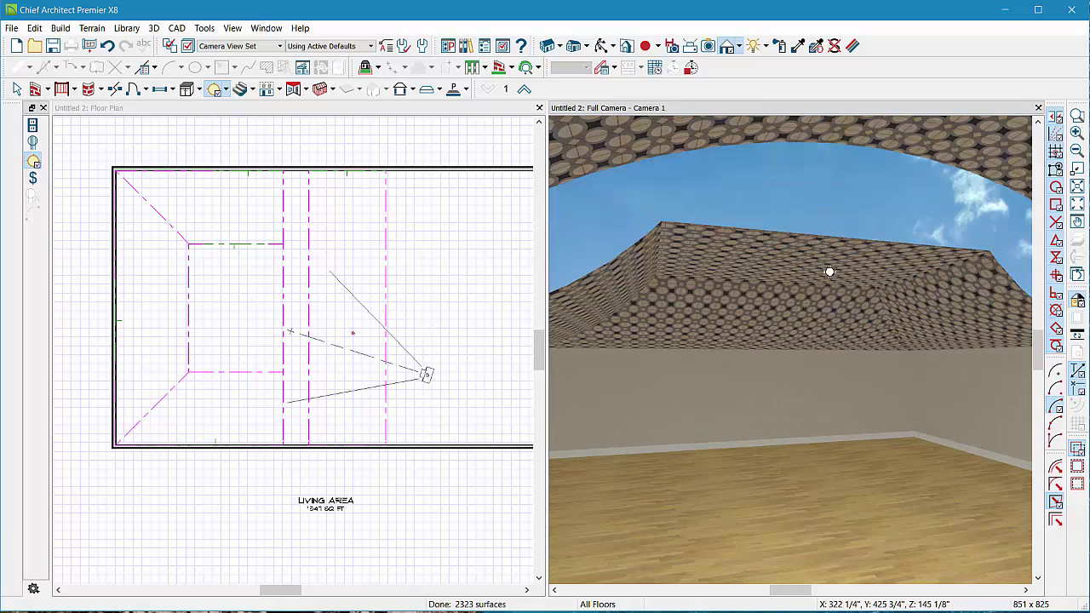
pyautogui.click(830, 271)
pyautogui.click(816, 319)
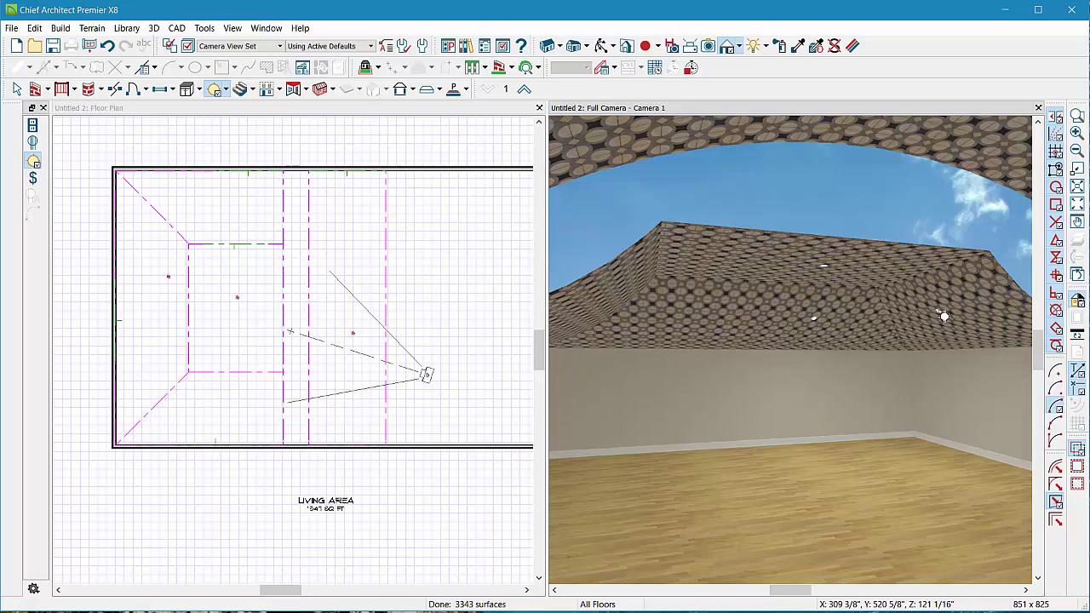
pyautogui.click(942, 315)
pyautogui.click(610, 297)
pyautogui.click(728, 265)
pyautogui.click(784, 267)
pyautogui.scroll(-3, 784, 268)
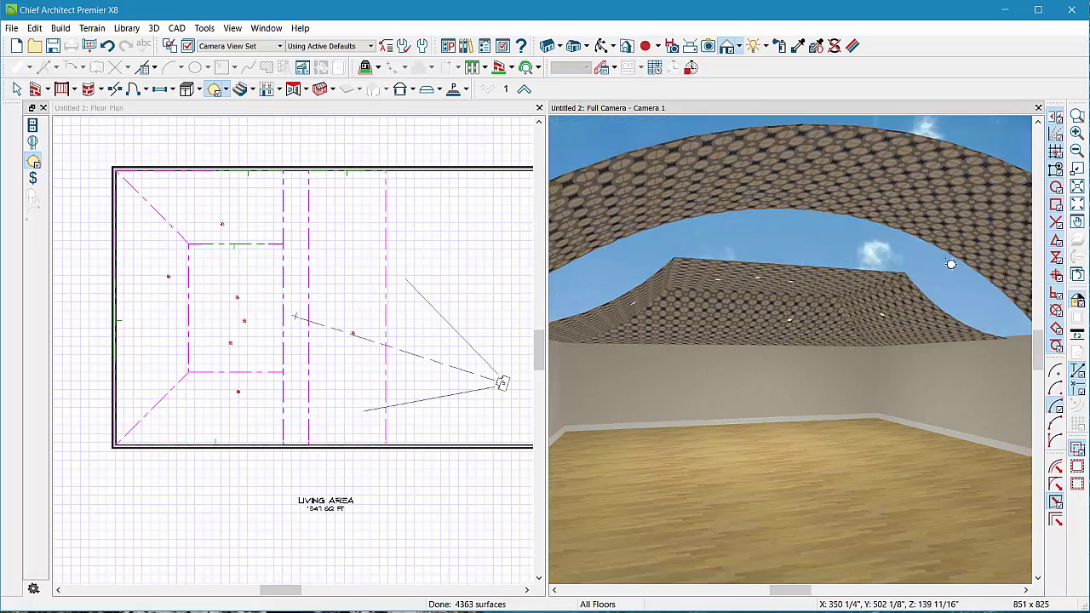
pyautogui.click(1004, 235)
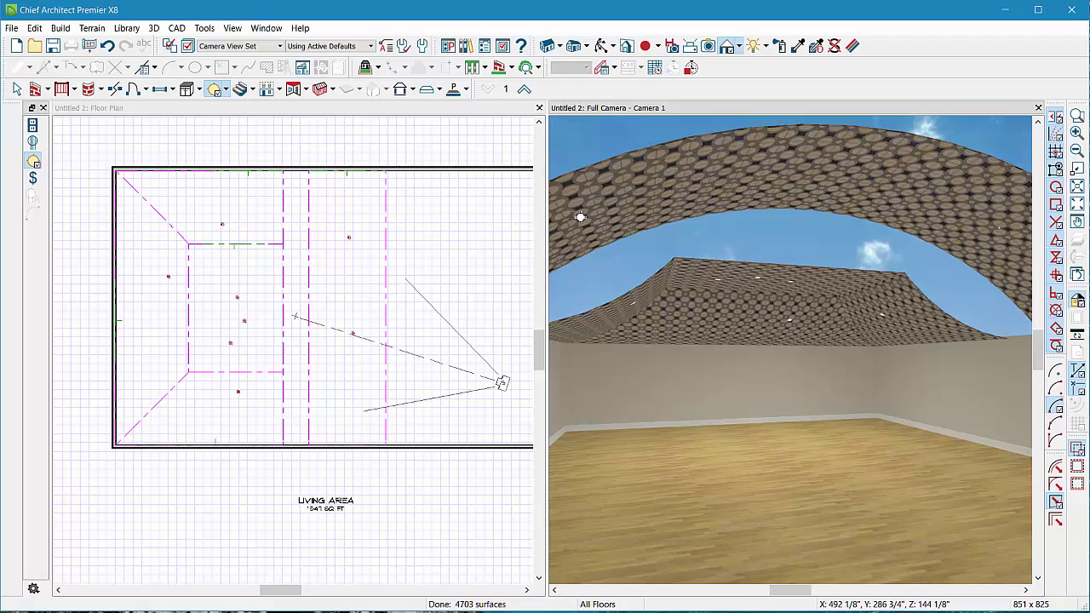